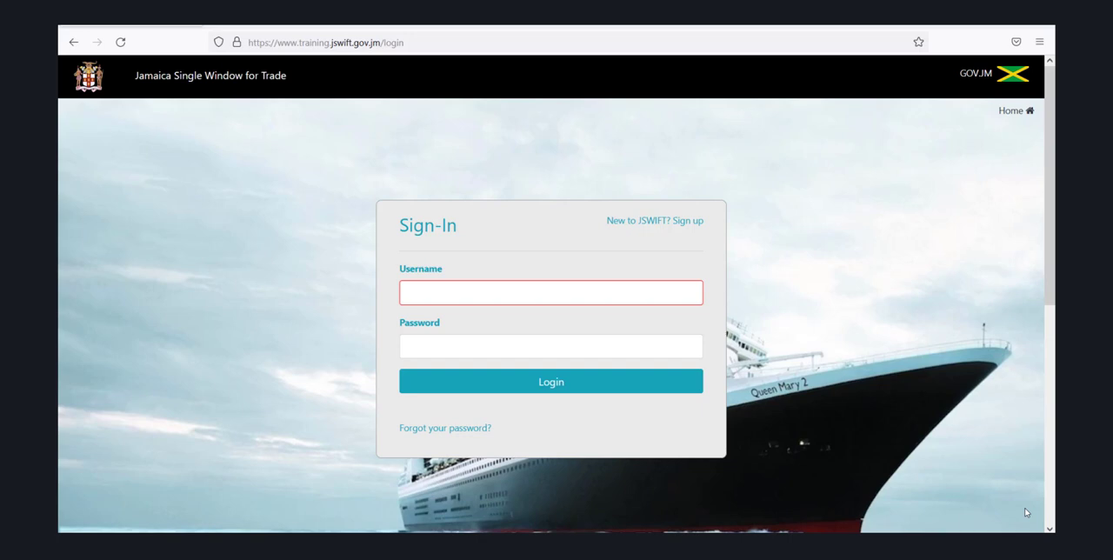
Sign in to the trade portal with the account's username and password
{"action": "left_click", "coordinate": [633, 291]}
{"action": "type", "text": "nic"}
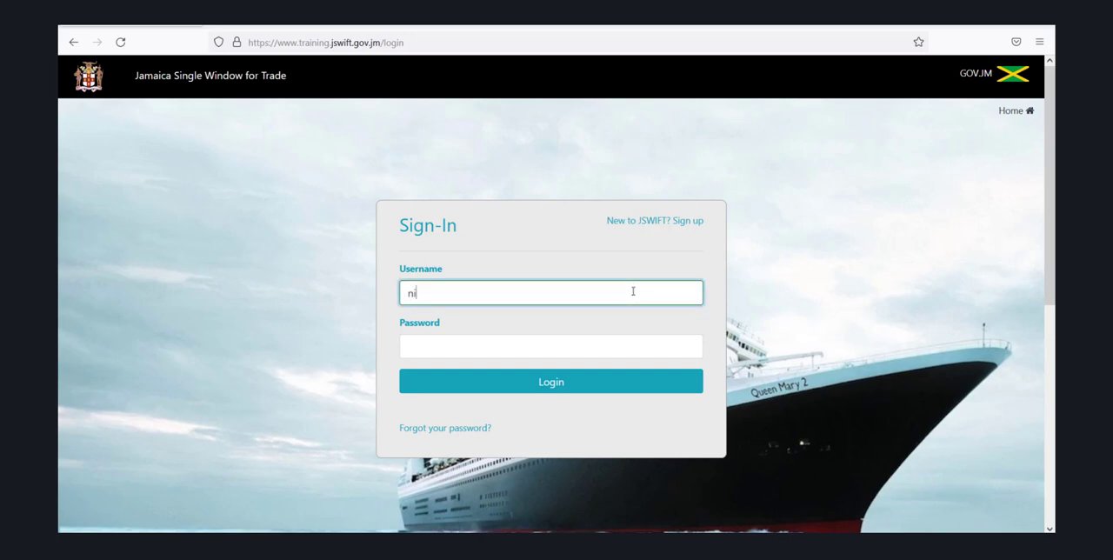
{"action": "key", "text": "BackSpace"}
{"action": "key", "text": "BackSpace"}
{"action": "key", "text": "BackSpace"}
{"action": "key", "text": "Tab"}
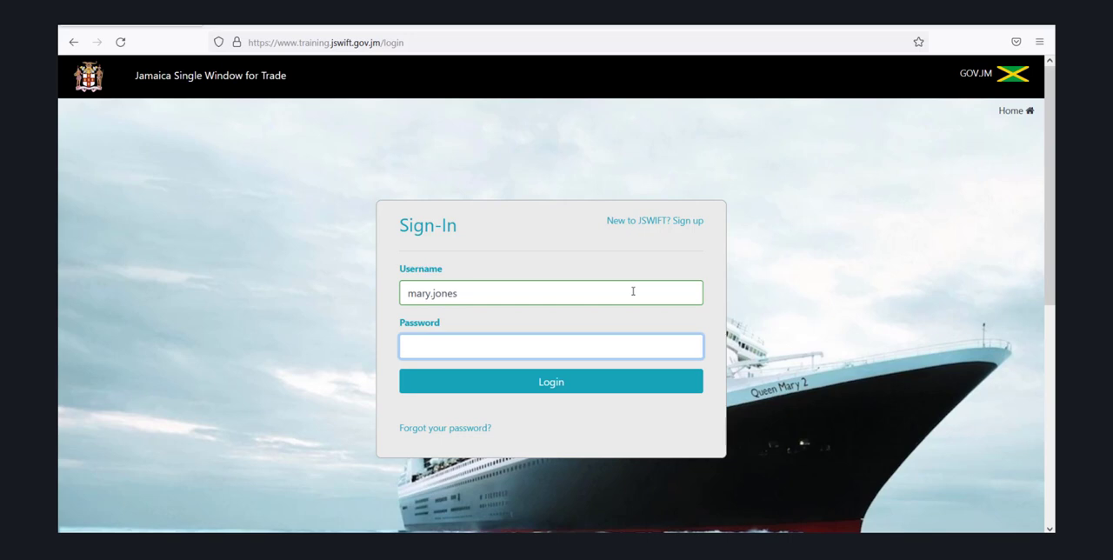
{"action": "type", "text": "••••••••"}
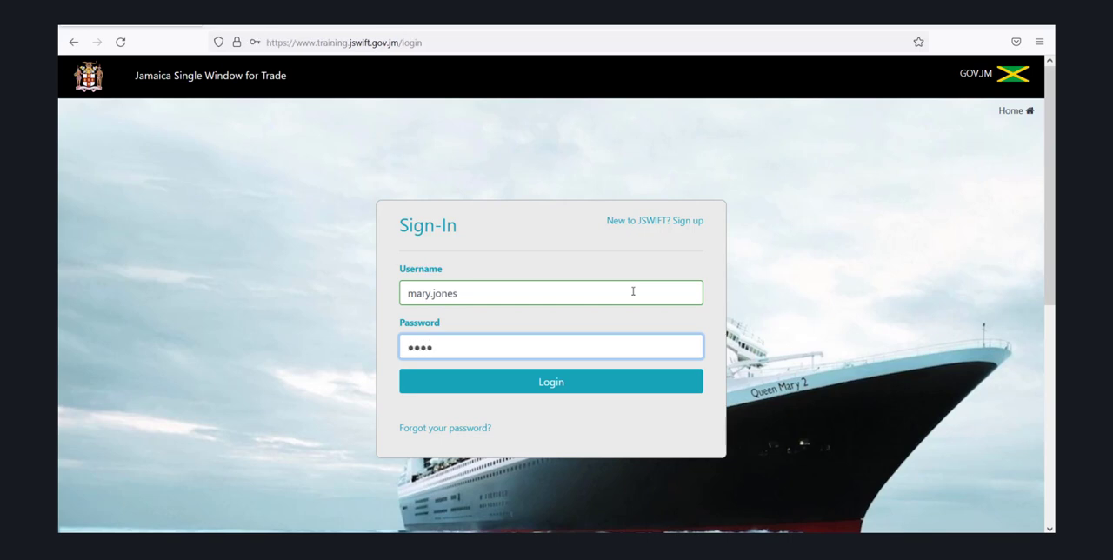
{"action": "type", "text": "•"}
{"action": "left_click", "coordinate": [549, 383]}
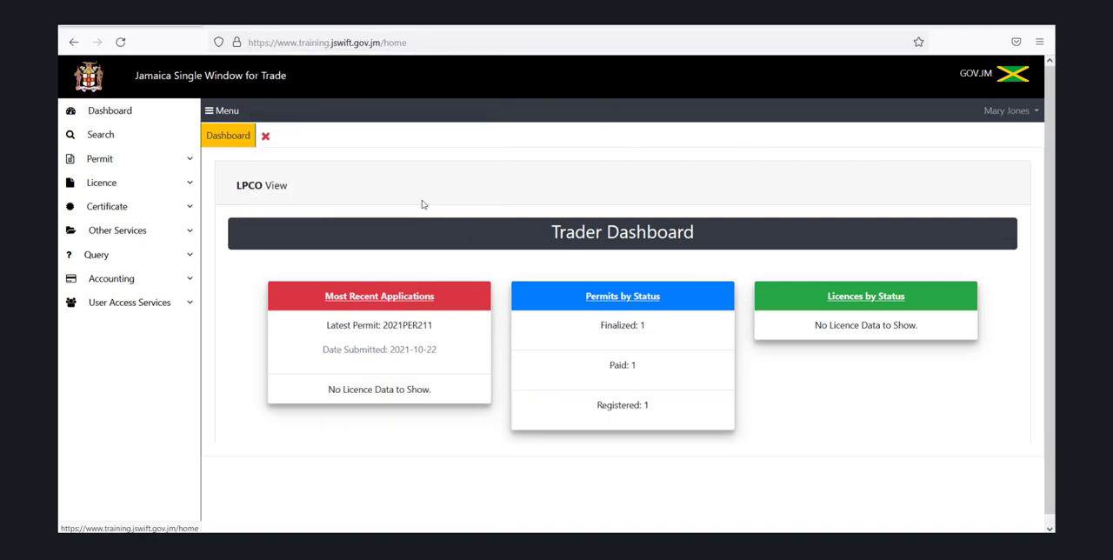
Start a new permit application and set its regime to Import
{"action": "left_click", "coordinate": [424, 205]}
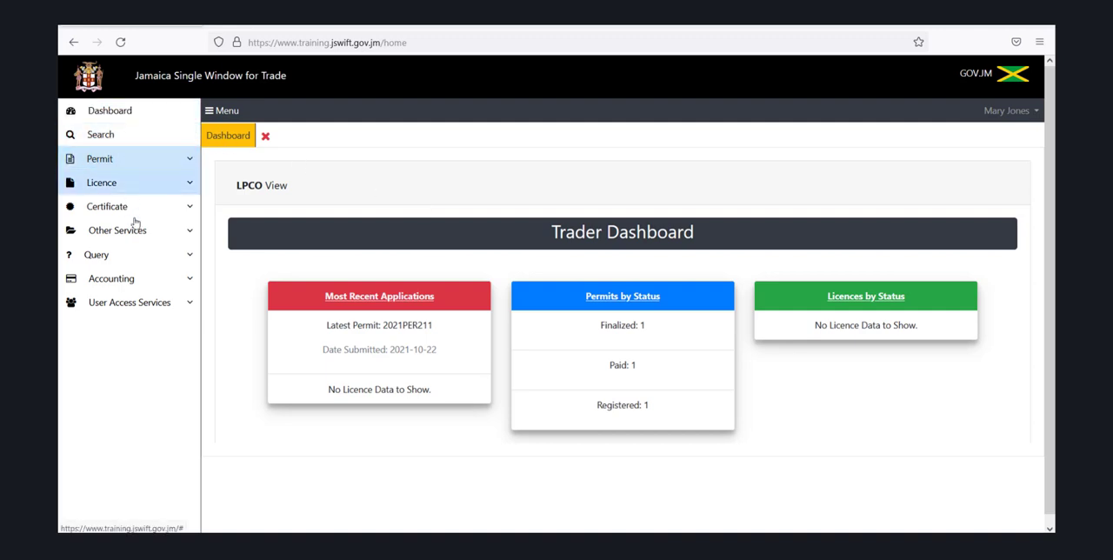
{"action": "left_click", "coordinate": [106, 162]}
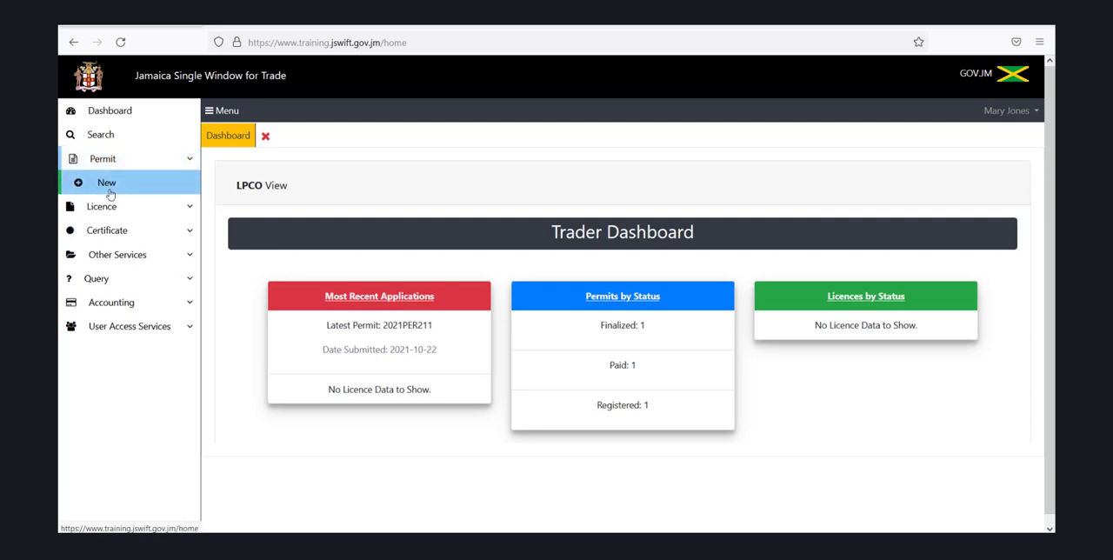
{"action": "left_click", "coordinate": [108, 184]}
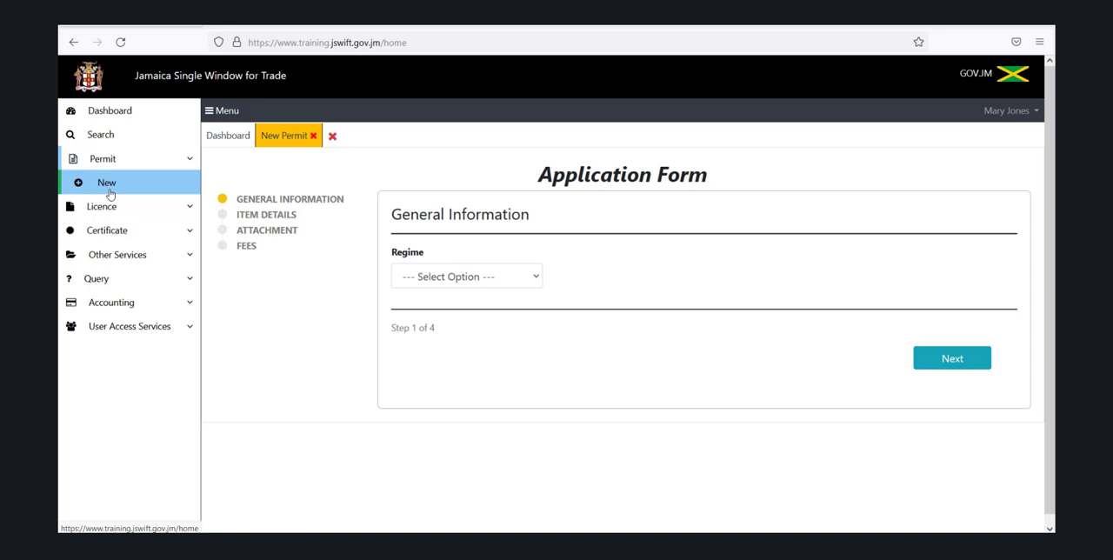
{"action": "left_click", "coordinate": [492, 276]}
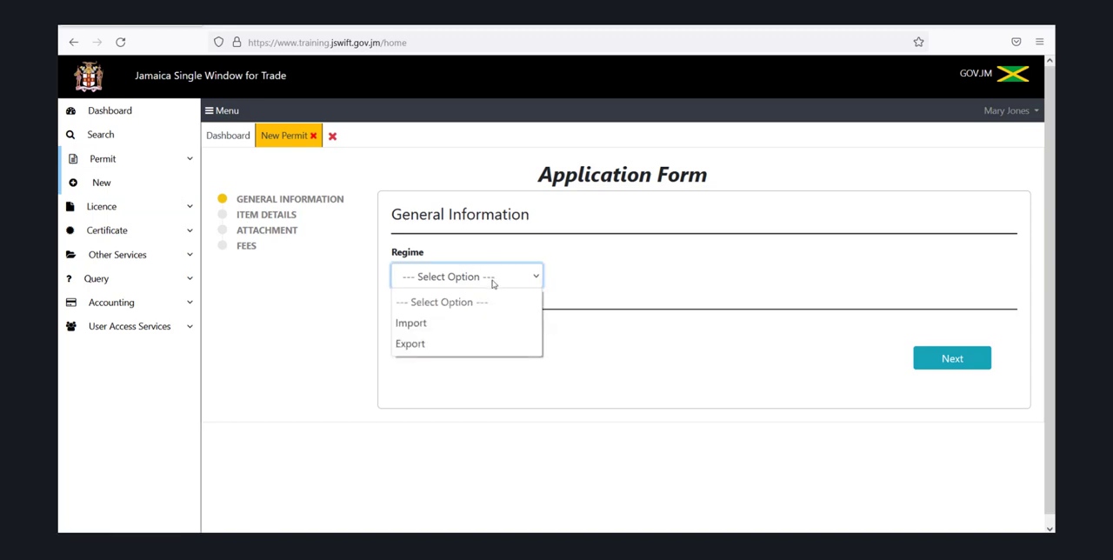
{"action": "left_click", "coordinate": [474, 324]}
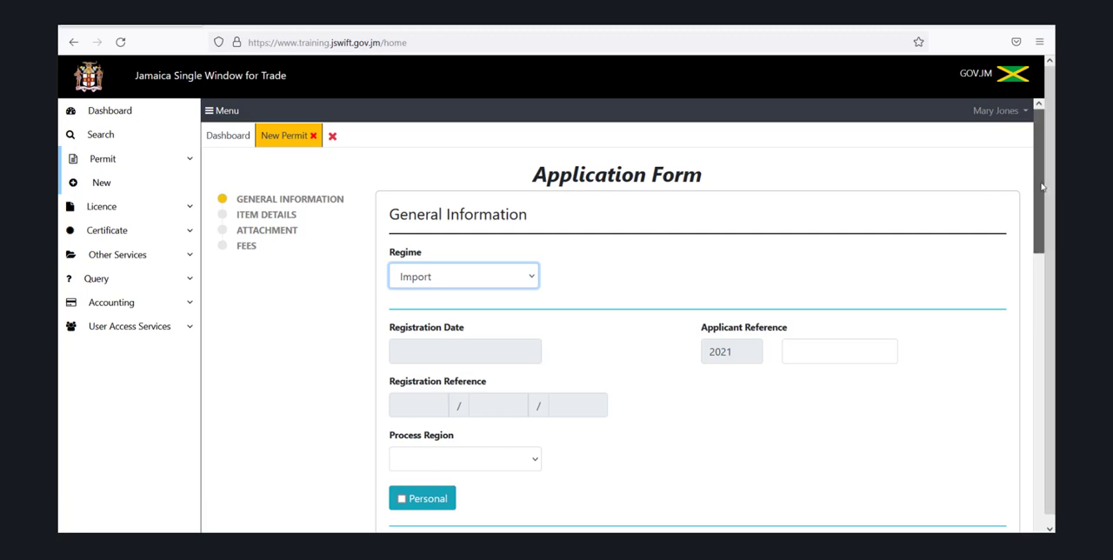
Set the process region of the permit application to Kingston
{"action": "left_click_drag", "start_coordinate": [1042, 186], "coordinate": [1048, 206]}
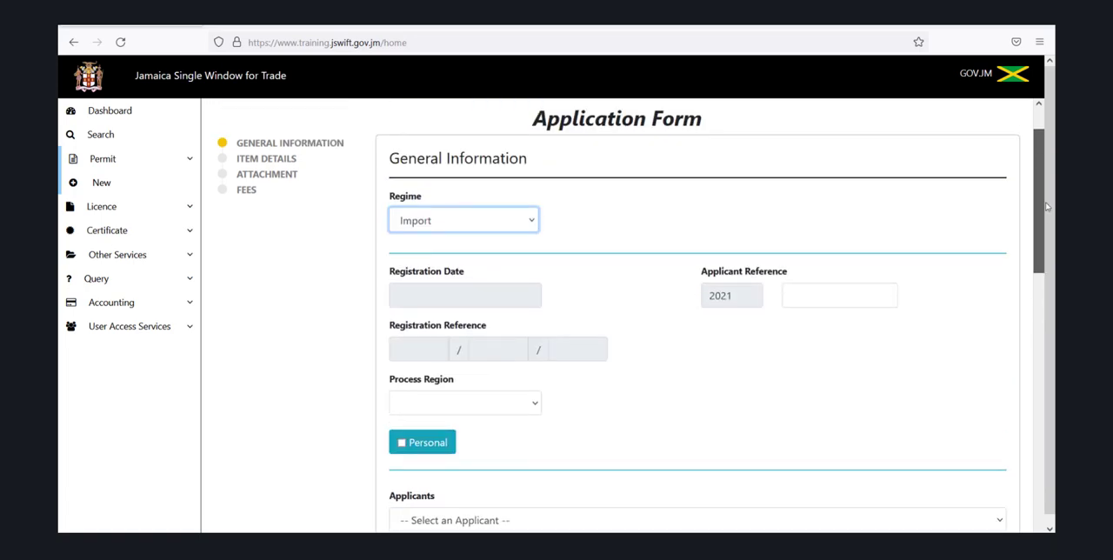
{"action": "left_click_drag", "start_coordinate": [1048, 207], "coordinate": [1052, 247]}
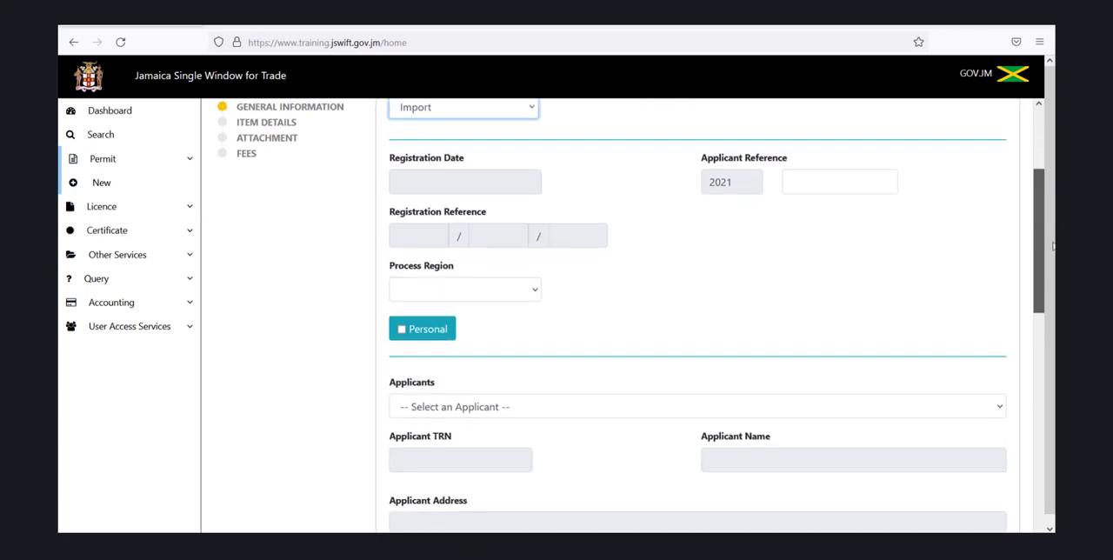
{"action": "left_click_drag", "start_coordinate": [1052, 247], "coordinate": [1035, 175]}
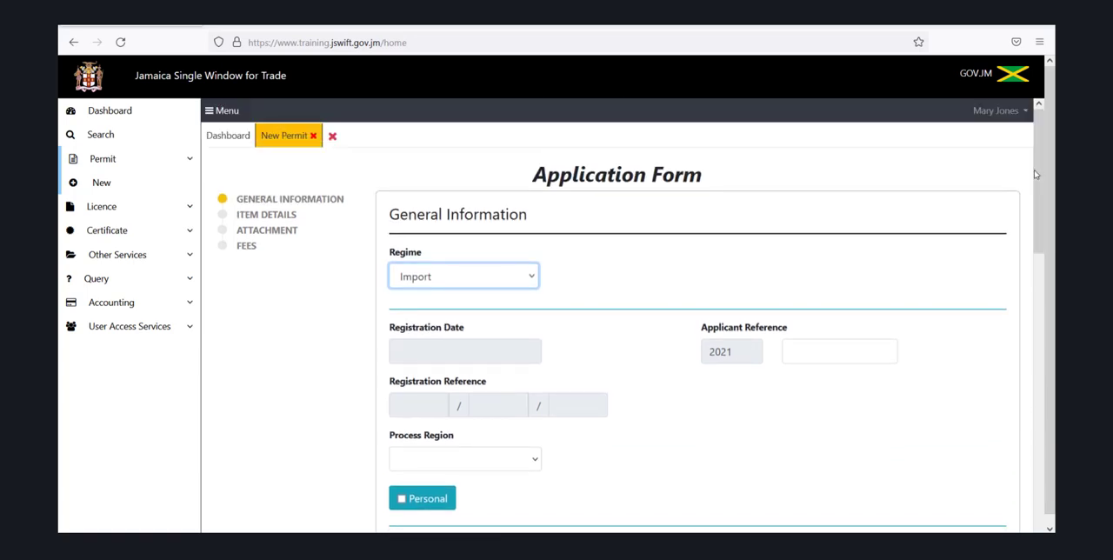
{"action": "left_click", "coordinate": [537, 460]}
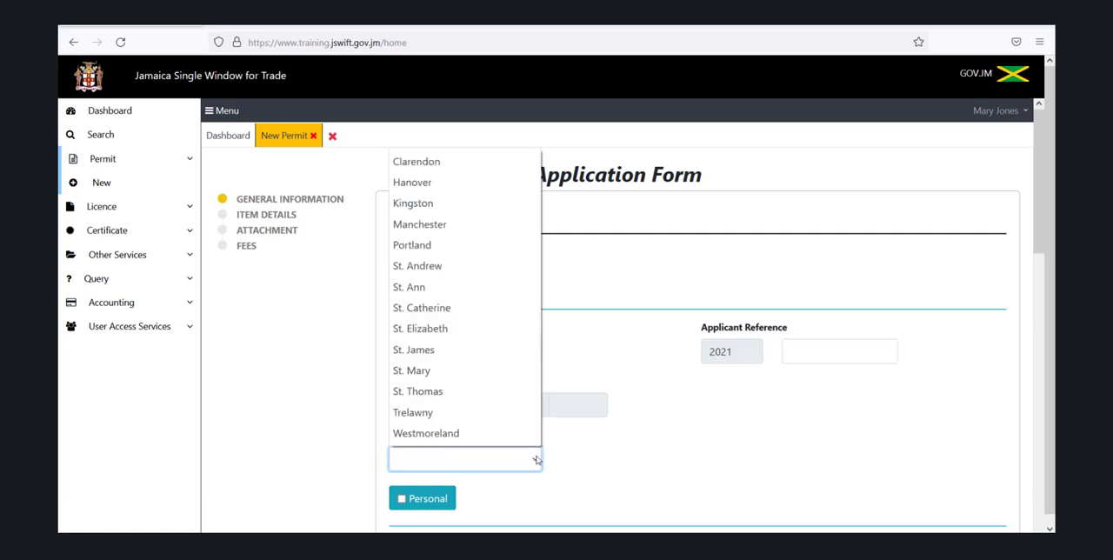
{"action": "left_click", "coordinate": [469, 205]}
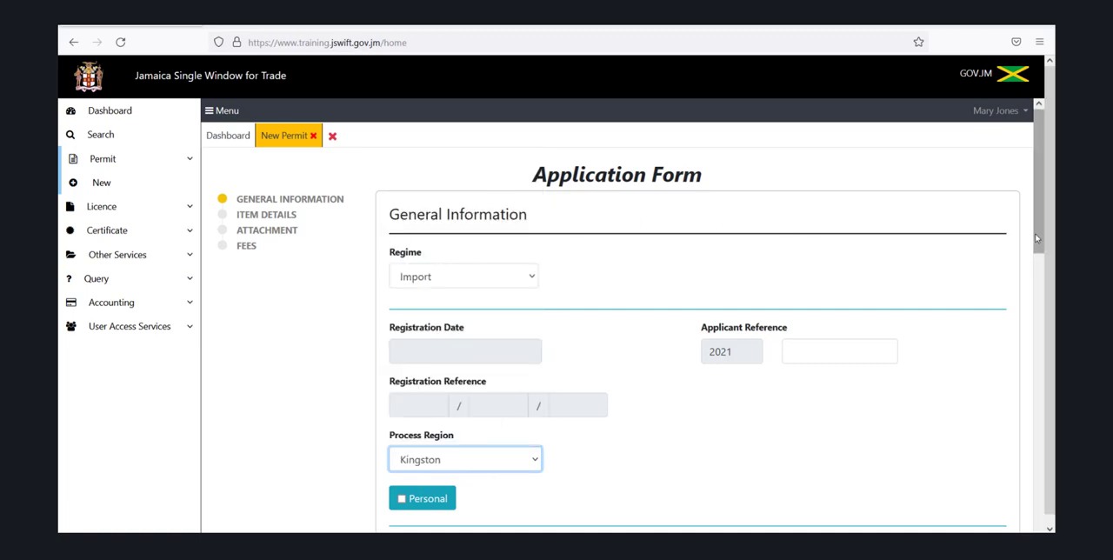
Try the Personal option on the permit application and clear it again
{"action": "left_click_drag", "start_coordinate": [1037, 237], "coordinate": [1055, 344]}
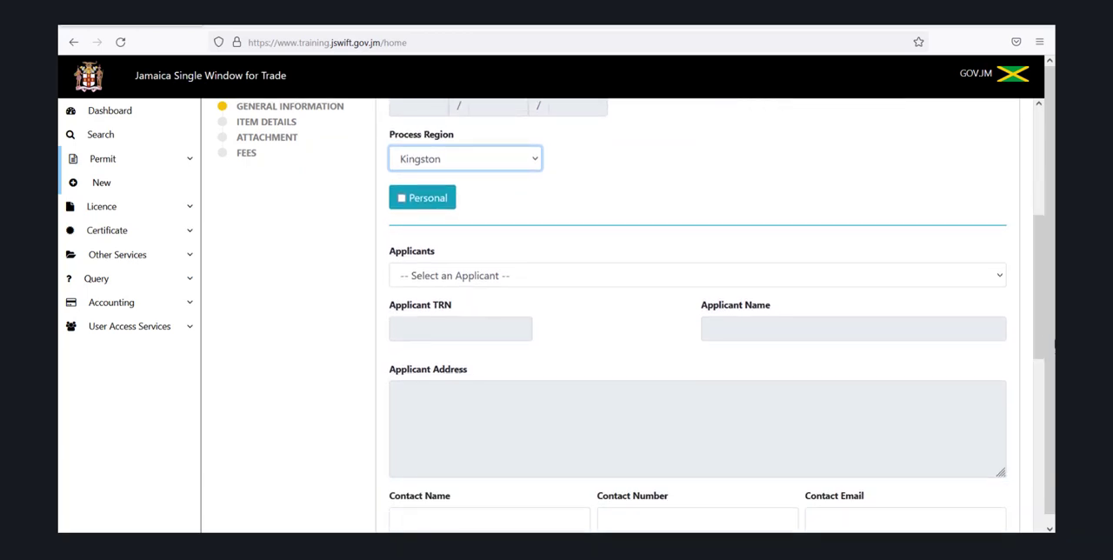
{"action": "left_click", "coordinate": [401, 199]}
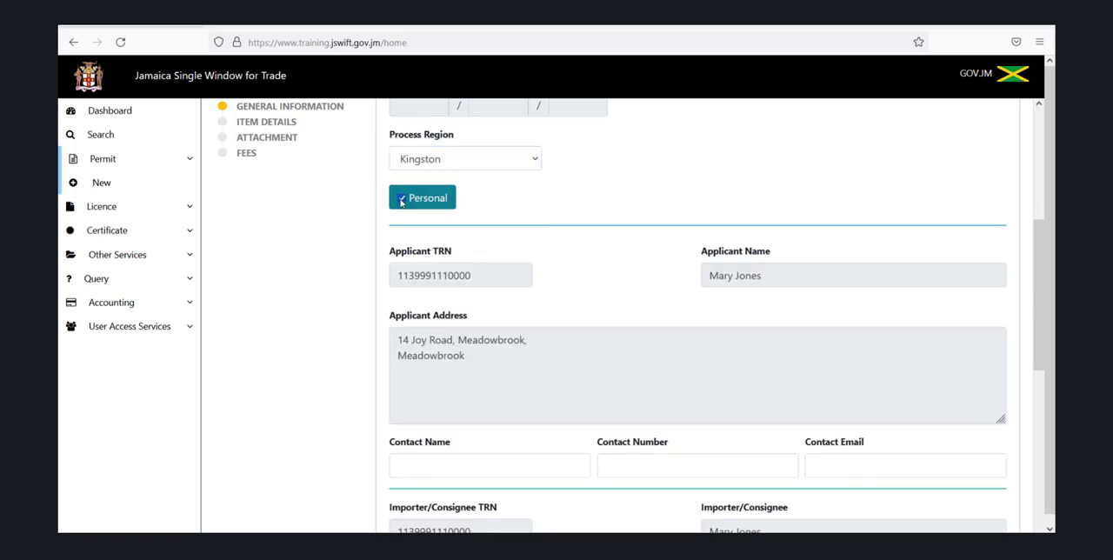
{"action": "left_click", "coordinate": [400, 199]}
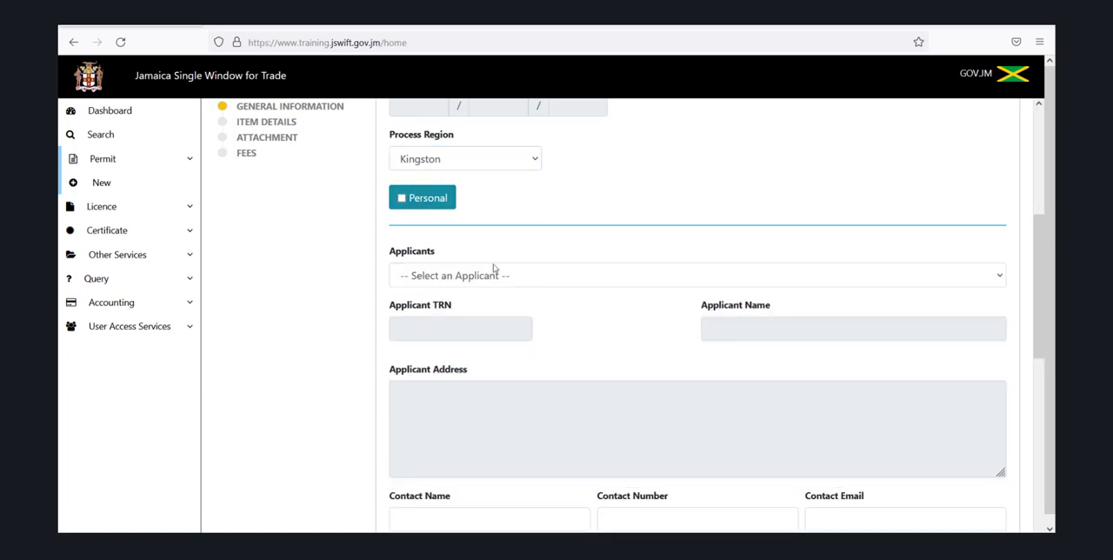
Look over the selectable applicants and the Entity Services options under User Access Services
{"action": "left_click", "coordinate": [570, 277]}
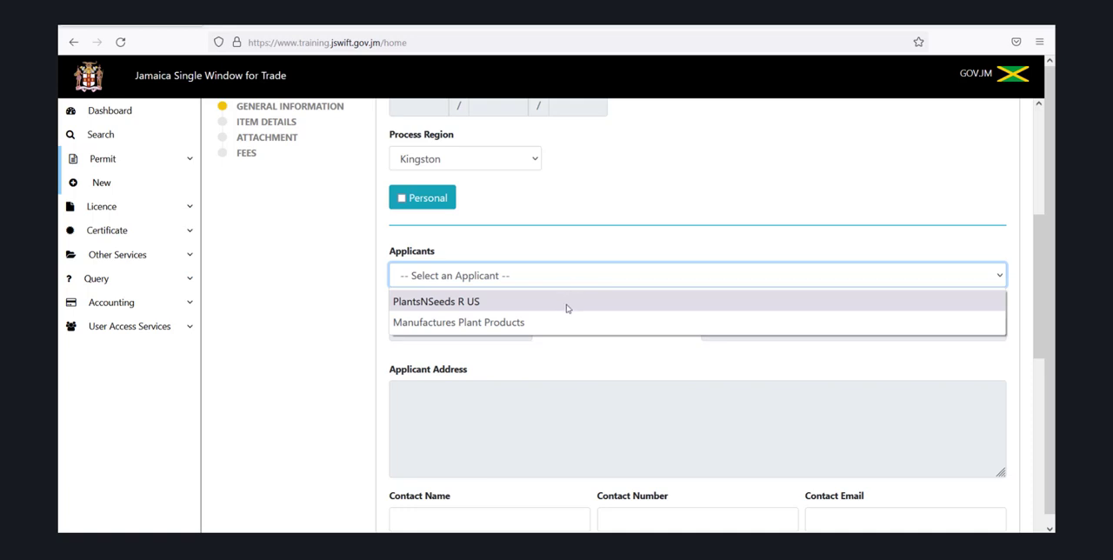
{"action": "left_click", "coordinate": [520, 285]}
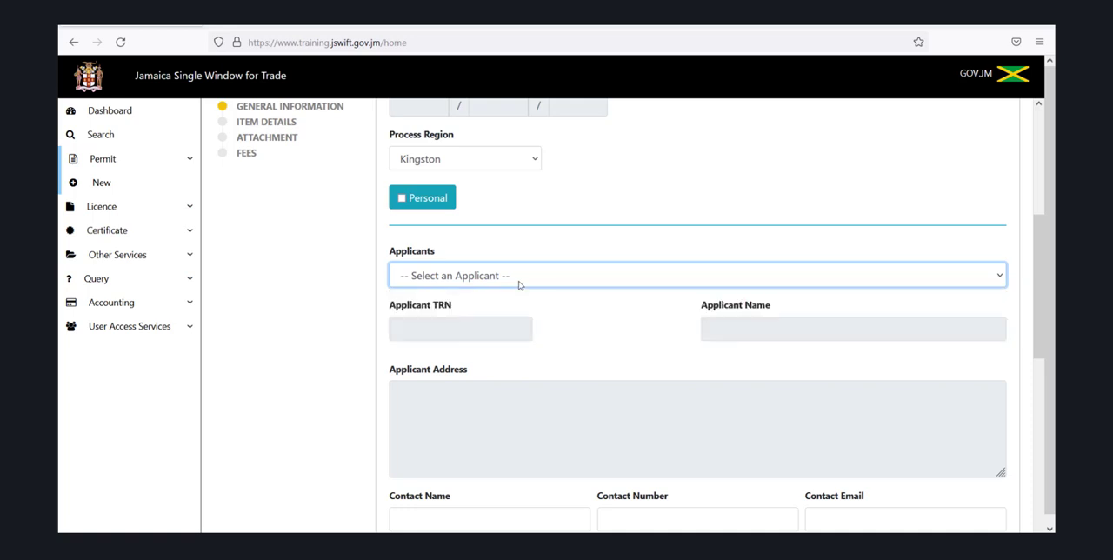
{"action": "left_click", "coordinate": [127, 335]}
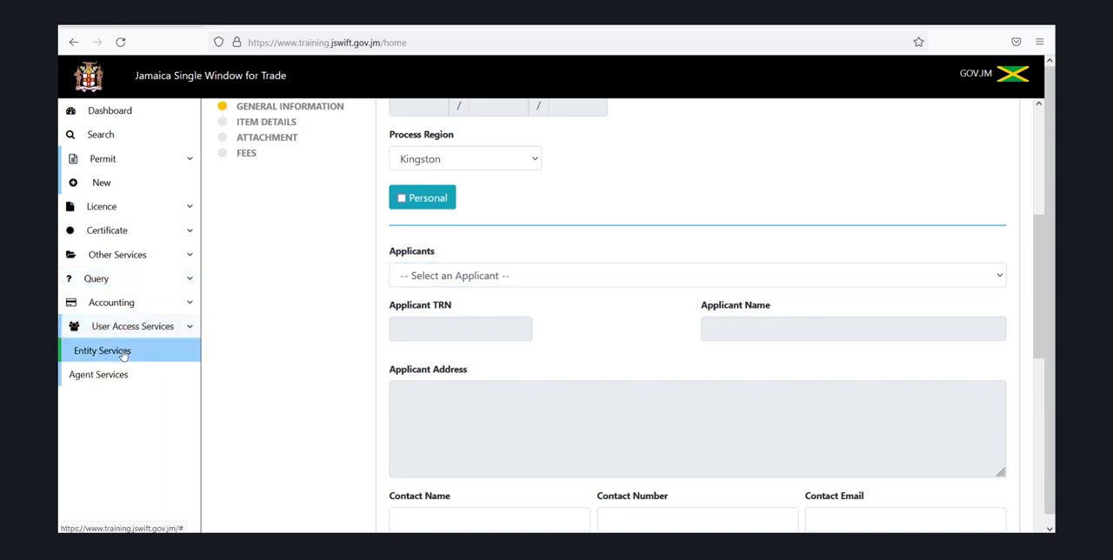
{"action": "left_click", "coordinate": [123, 353]}
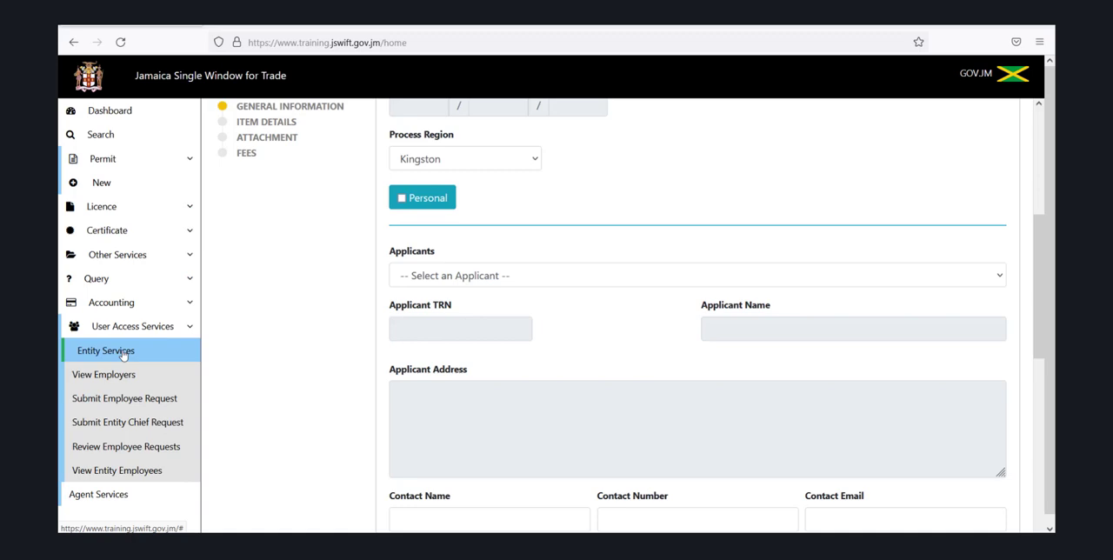
{"action": "left_click", "coordinate": [123, 353]}
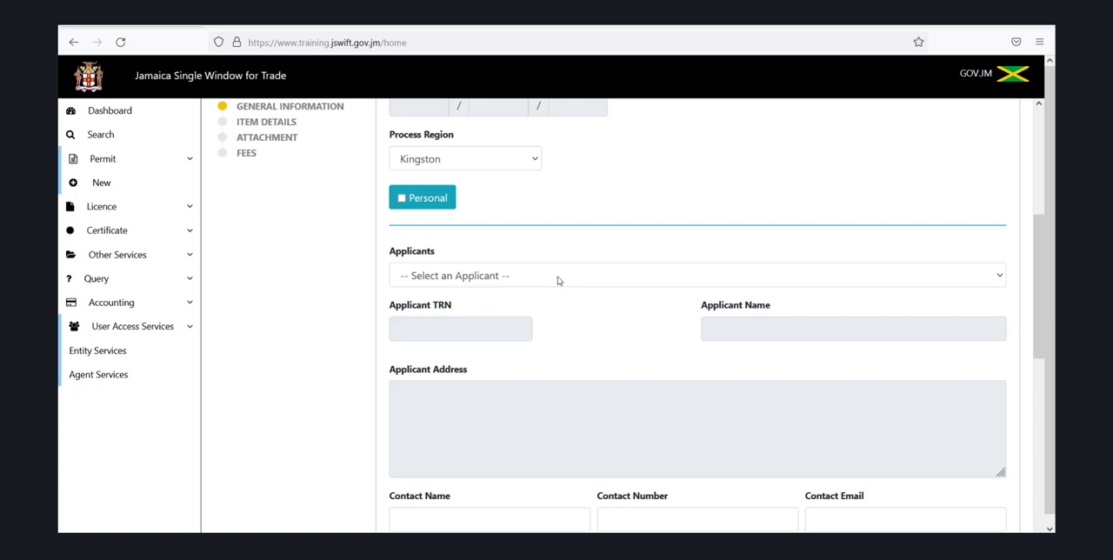
Choose Manufactures Plant Products as the applicant and enter the contact person's full name
{"action": "left_click", "coordinate": [559, 280]}
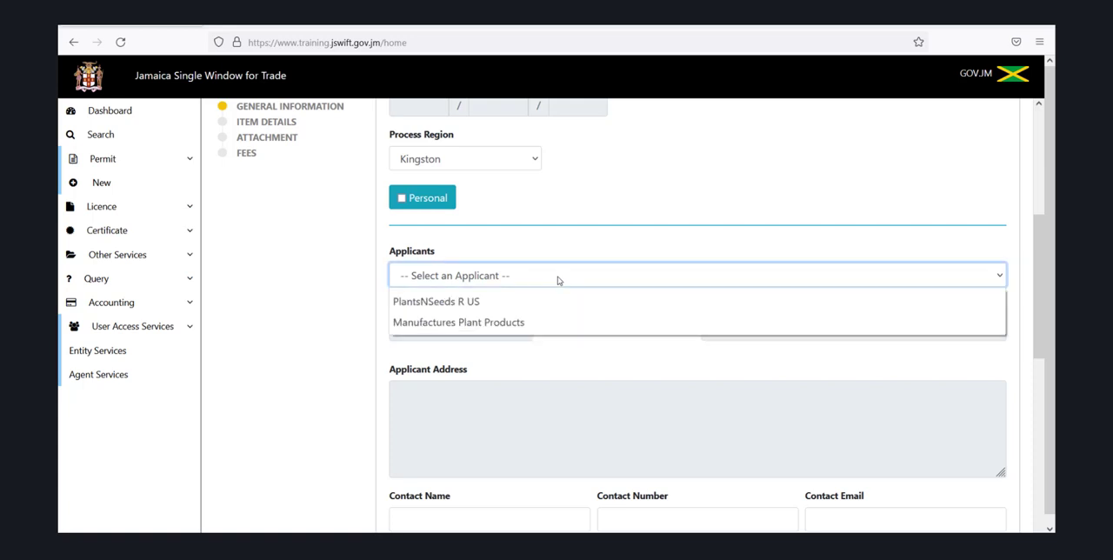
{"action": "left_click", "coordinate": [541, 323]}
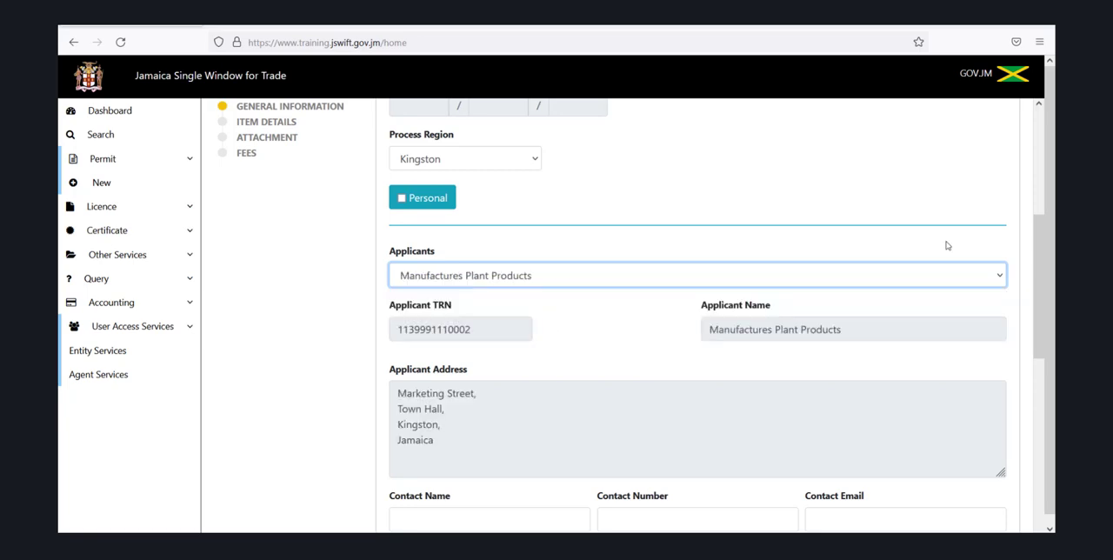
{"action": "left_click_drag", "start_coordinate": [1040, 268], "coordinate": [1052, 369]}
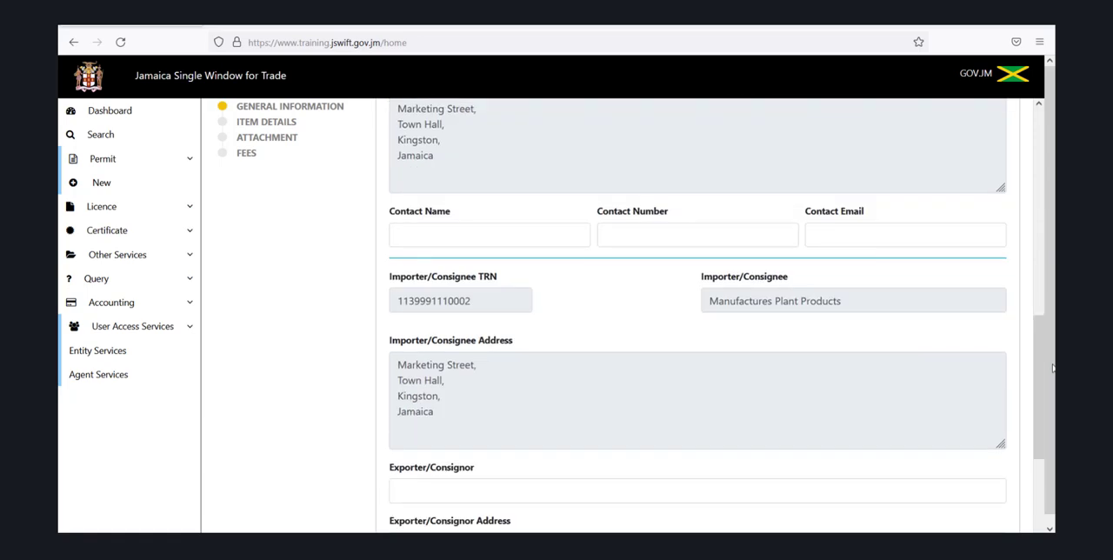
{"action": "left_click", "coordinate": [534, 237]}
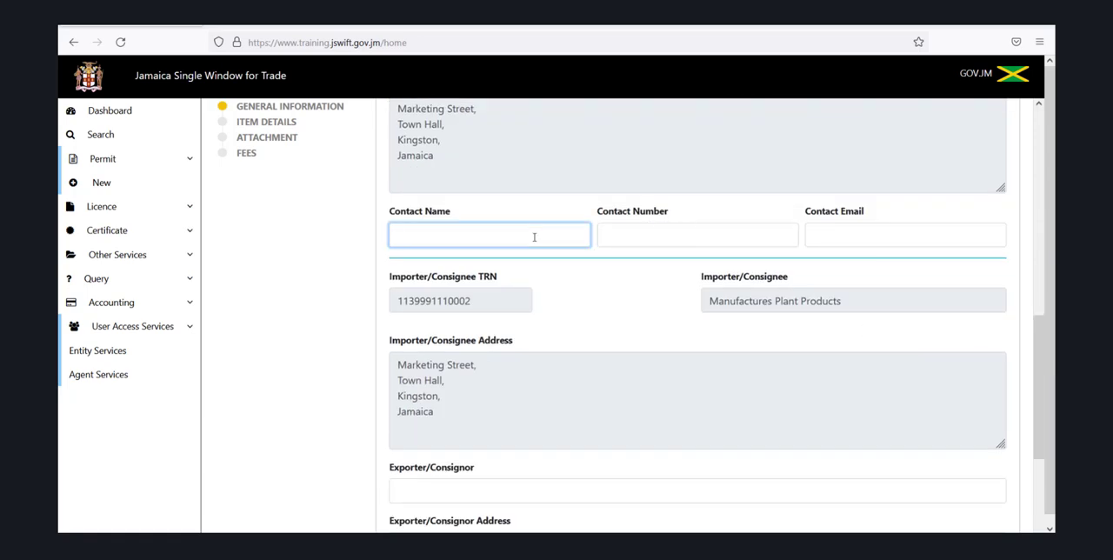
Fill in the contact's phone number and e-mail address for the applicant
{"action": "left_click", "coordinate": [621, 235]}
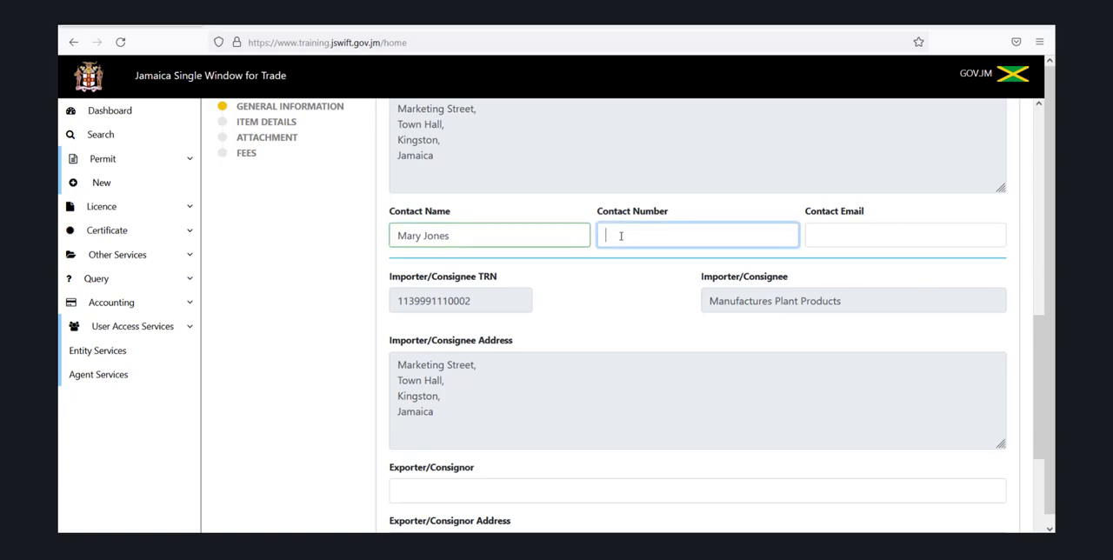
{"action": "left_click", "coordinate": [827, 235]}
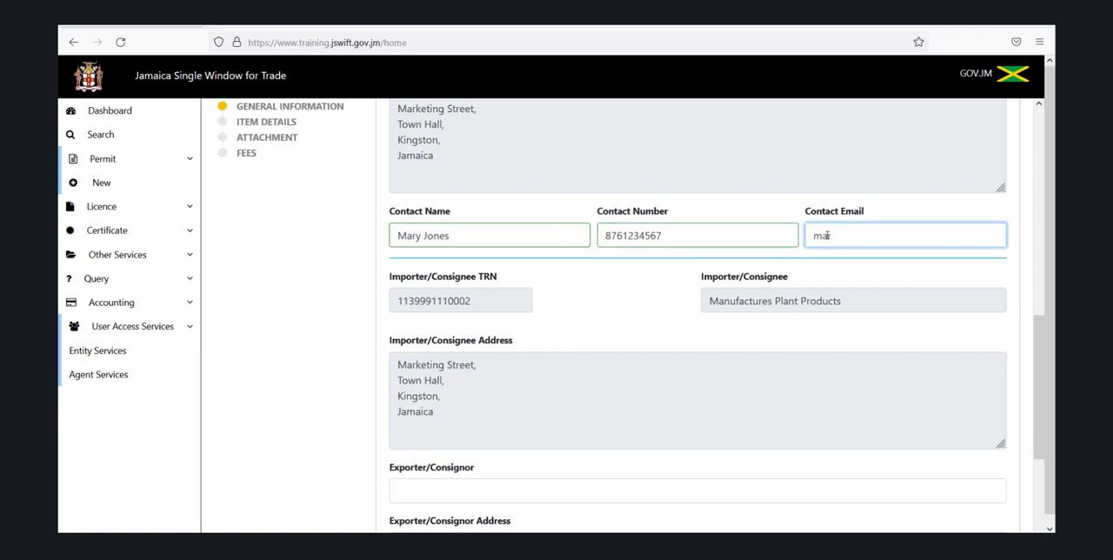
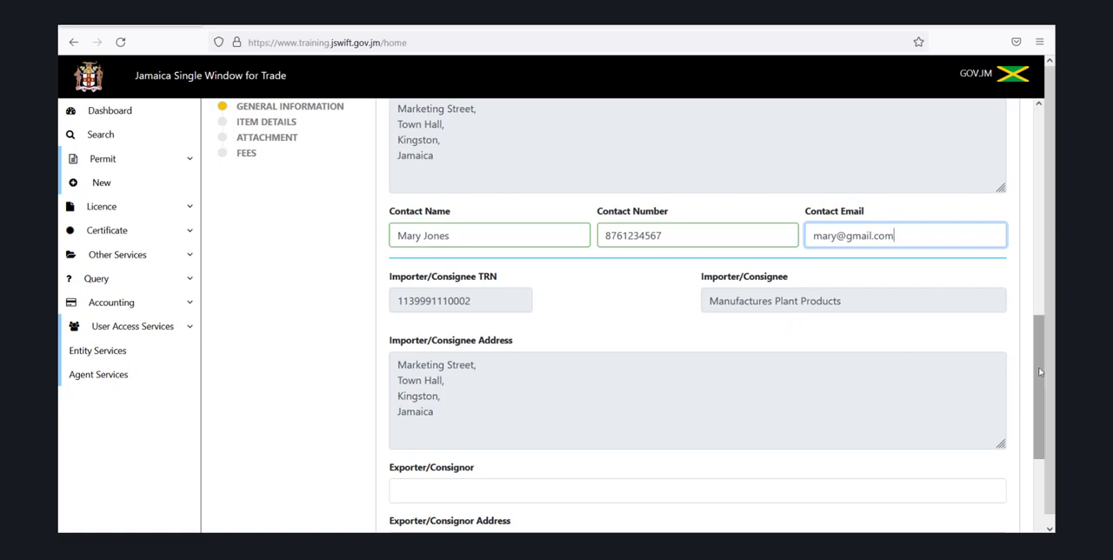
Enter Essential Oils International as the exporter/consignor
{"action": "left_click_drag", "start_coordinate": [1039, 371], "coordinate": [1046, 411]}
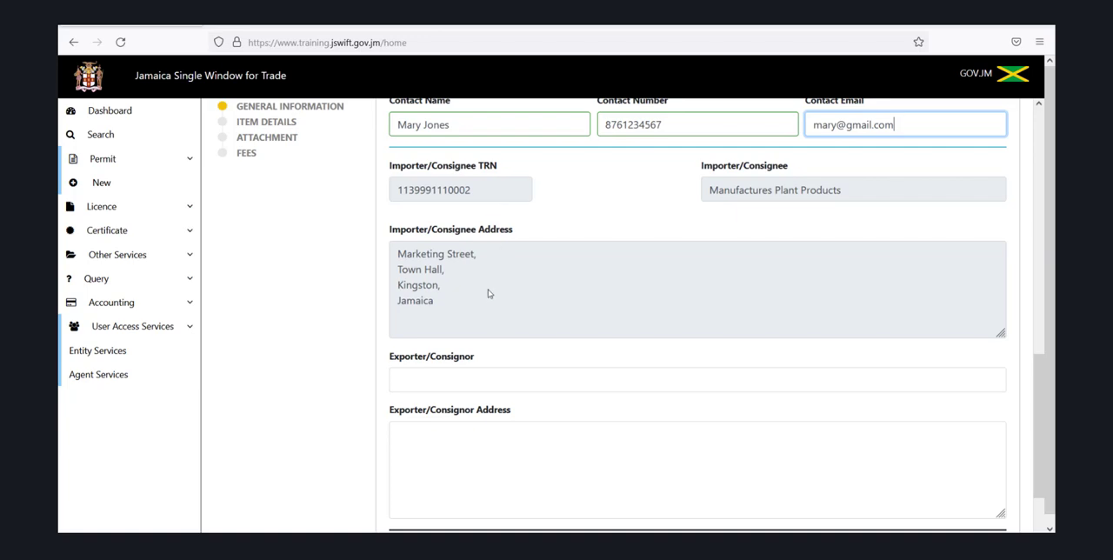
{"action": "left_click", "coordinate": [457, 378]}
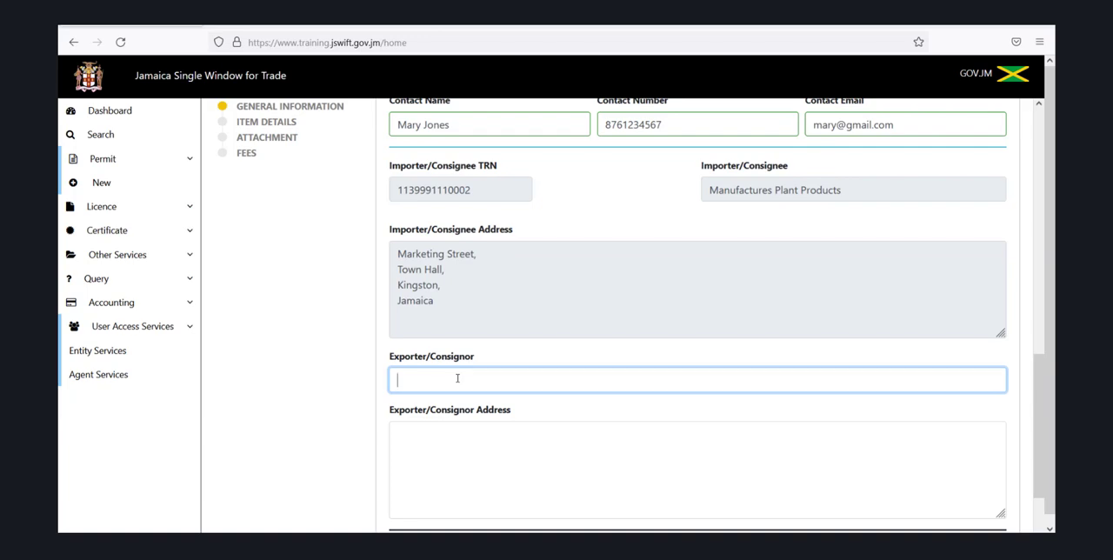
{"action": "type", "text": "Essential Oils Interna"}
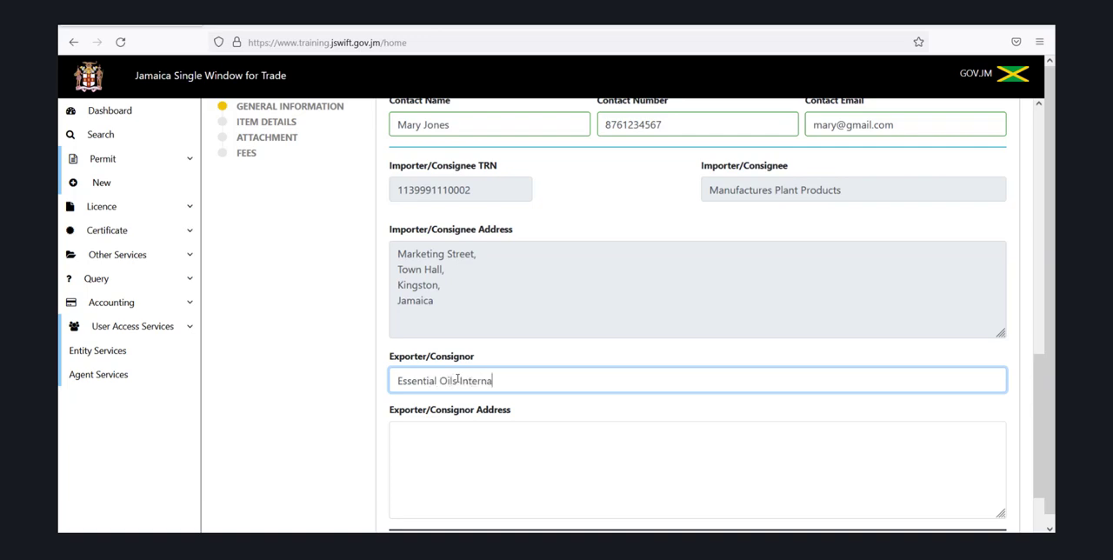
{"action": "type", "text": "tional"}
Enter the exporter/consignor's postal address on three lines: street, city with state, and country
{"action": "left_click", "coordinate": [505, 449]}
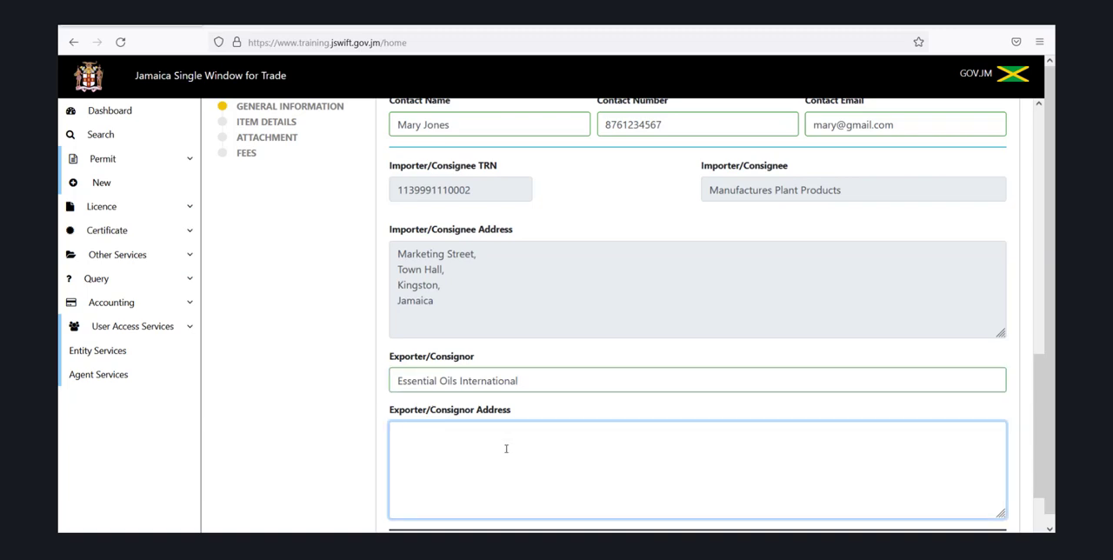
{"action": "key", "text": "Return"}
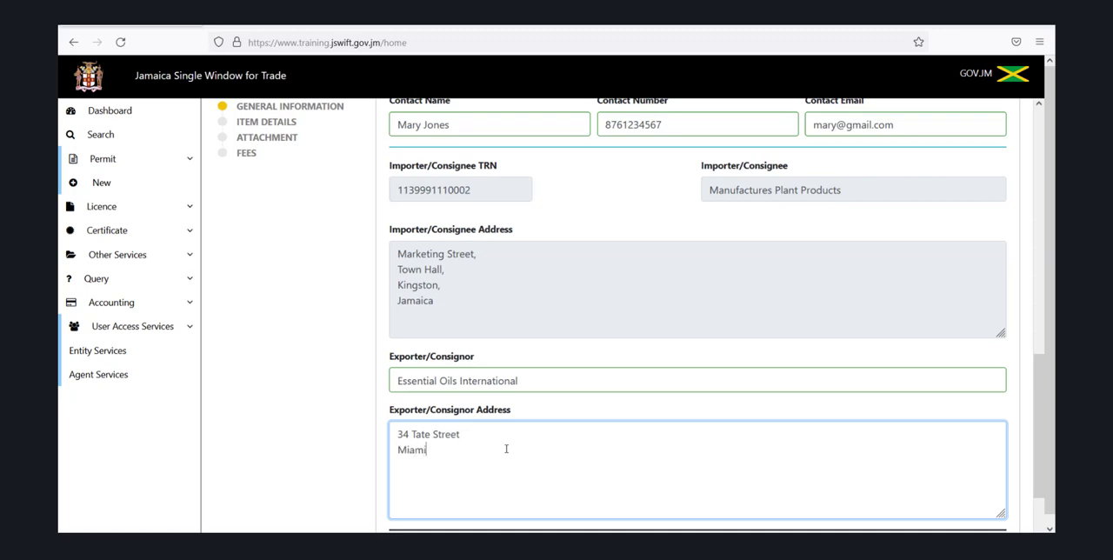
{"action": "key", "text": "Return"}
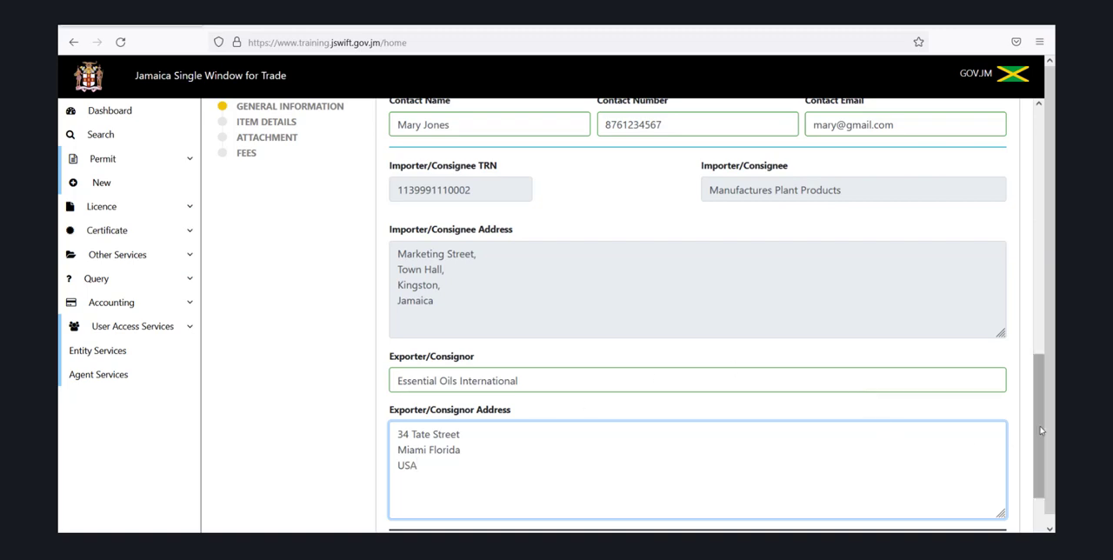
Review the completed General Information section and continue to the Item Details section of the application
{"action": "left_click_drag", "start_coordinate": [1041, 429], "coordinate": [1044, 471]}
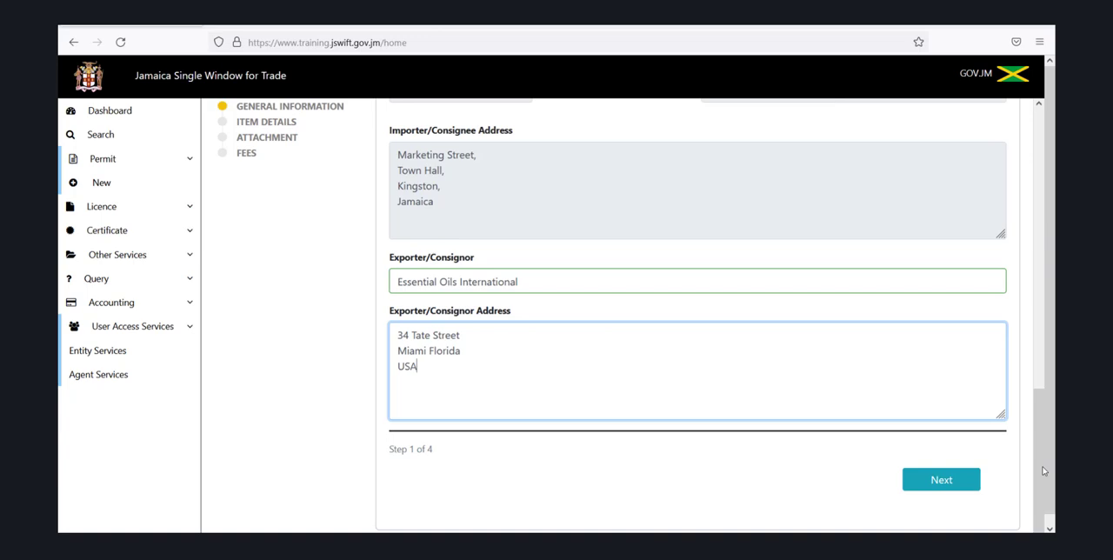
{"action": "left_click_drag", "start_coordinate": [1044, 471], "coordinate": [1023, 342]}
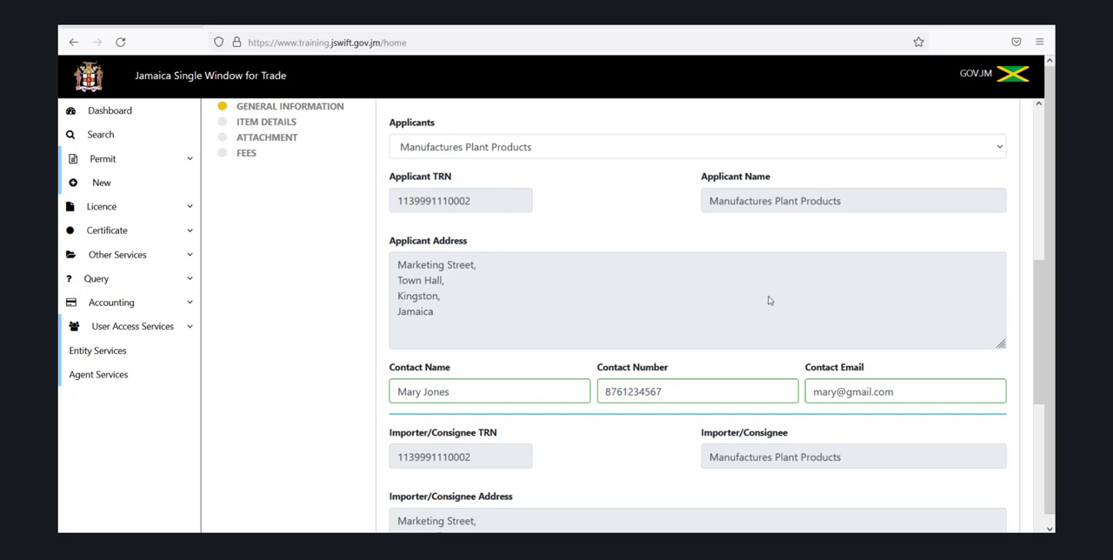
{"action": "left_click", "coordinate": [1048, 277]}
{"action": "left_click_drag", "start_coordinate": [1041, 278], "coordinate": [1035, 146]}
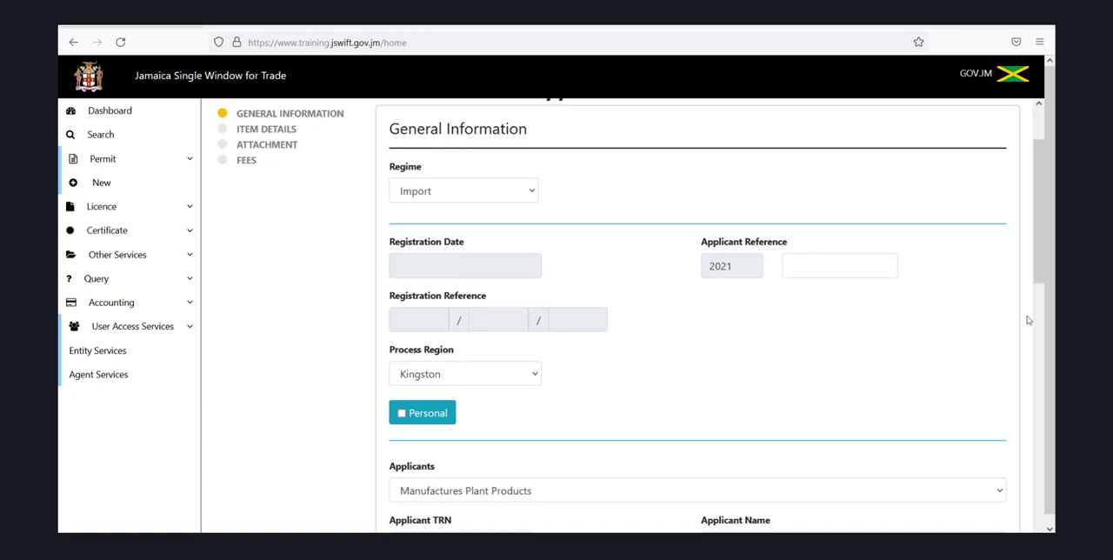
{"action": "left_click_drag", "start_coordinate": [1040, 278], "coordinate": [1039, 408]}
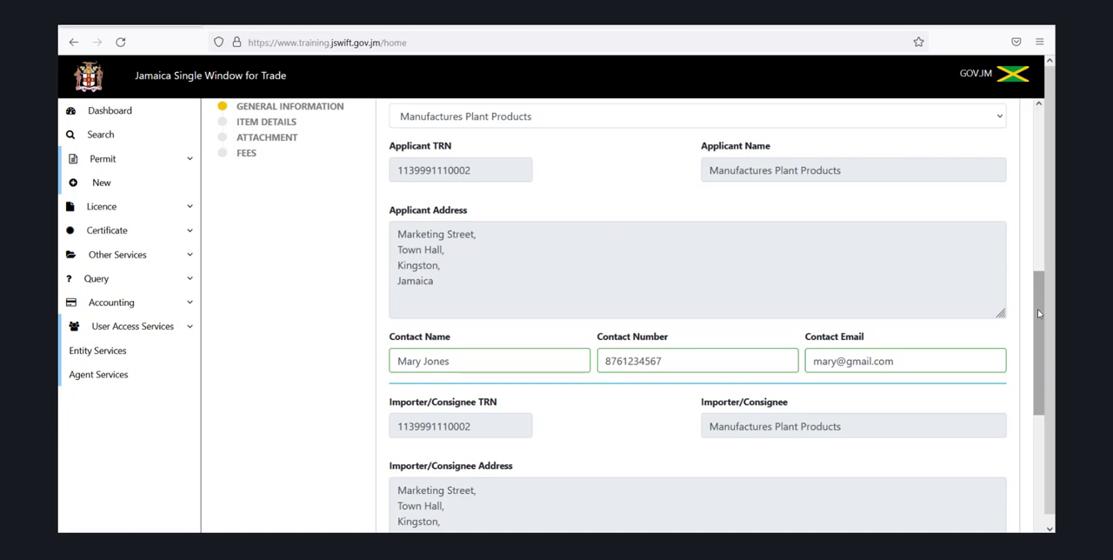
{"action": "left_click_drag", "start_coordinate": [1038, 309], "coordinate": [1055, 443]}
{"action": "key", "text": "Return"}
{"action": "type", "text": "USA"}
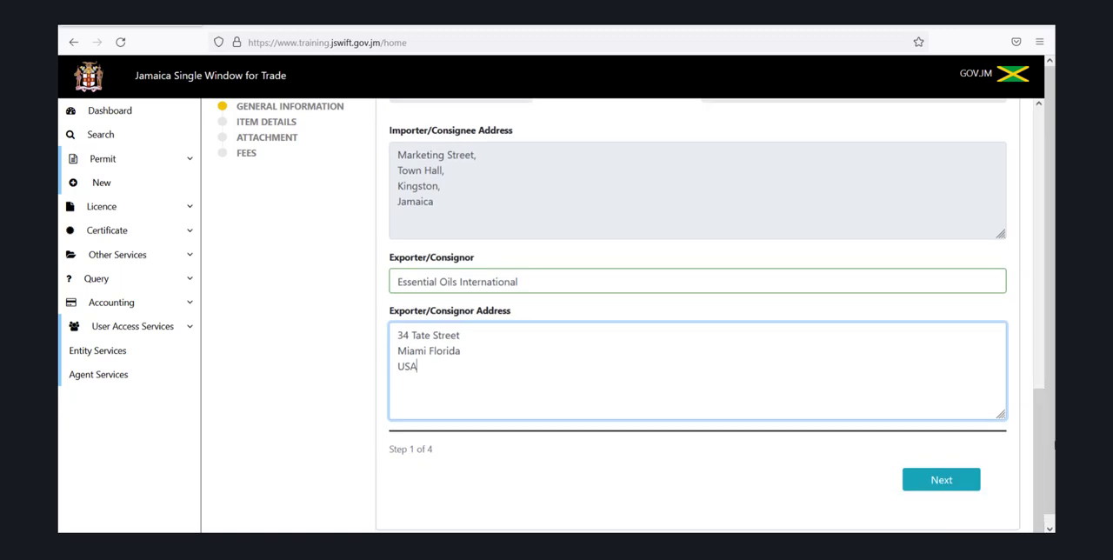
{"action": "left_click", "coordinate": [943, 489]}
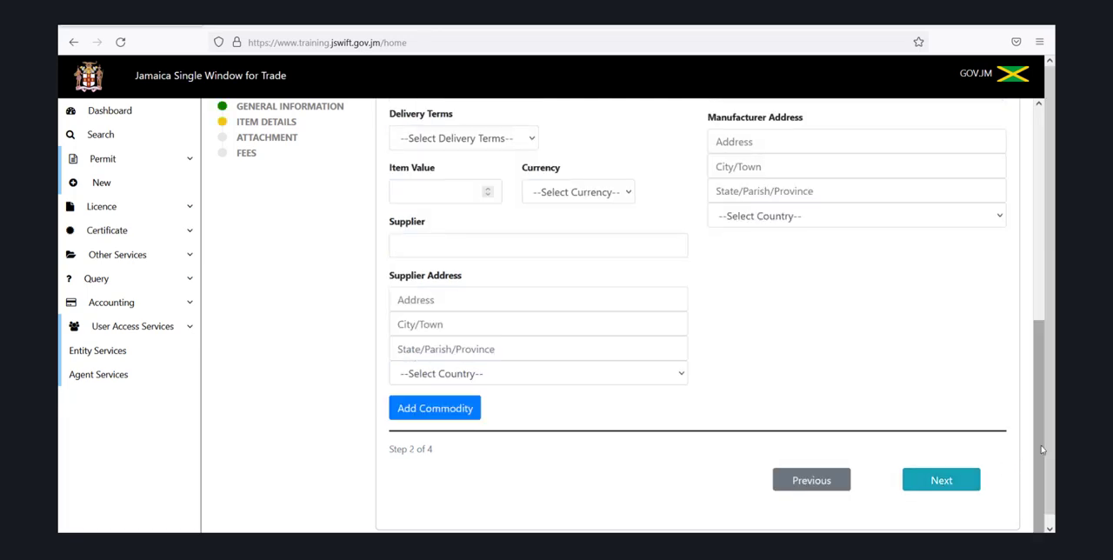
Set the item's process type to Agricultural Commodity Import Release Permit
{"action": "left_click_drag", "start_coordinate": [1041, 450], "coordinate": [1047, 223]}
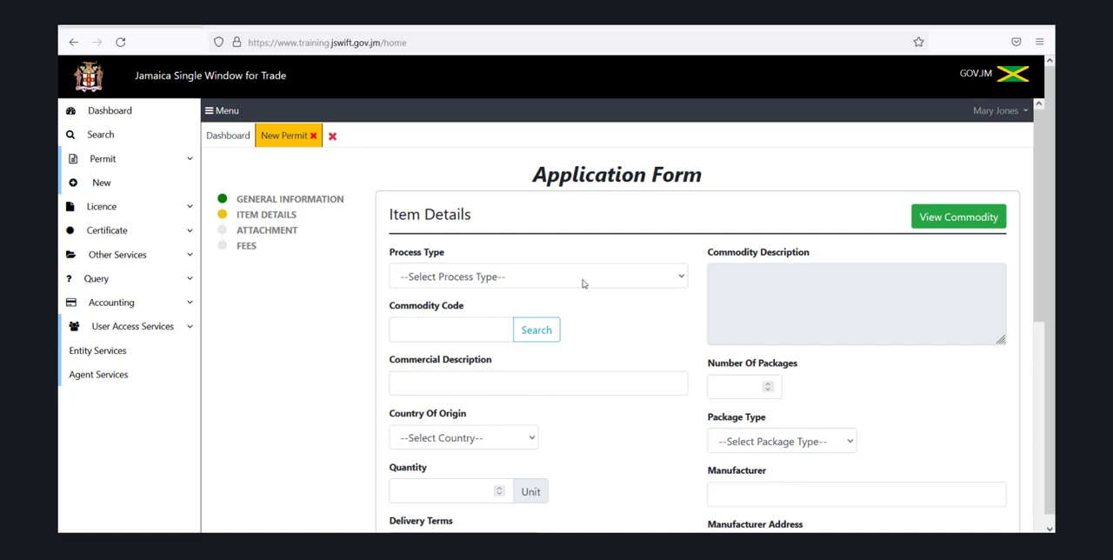
{"action": "left_click", "coordinate": [679, 280]}
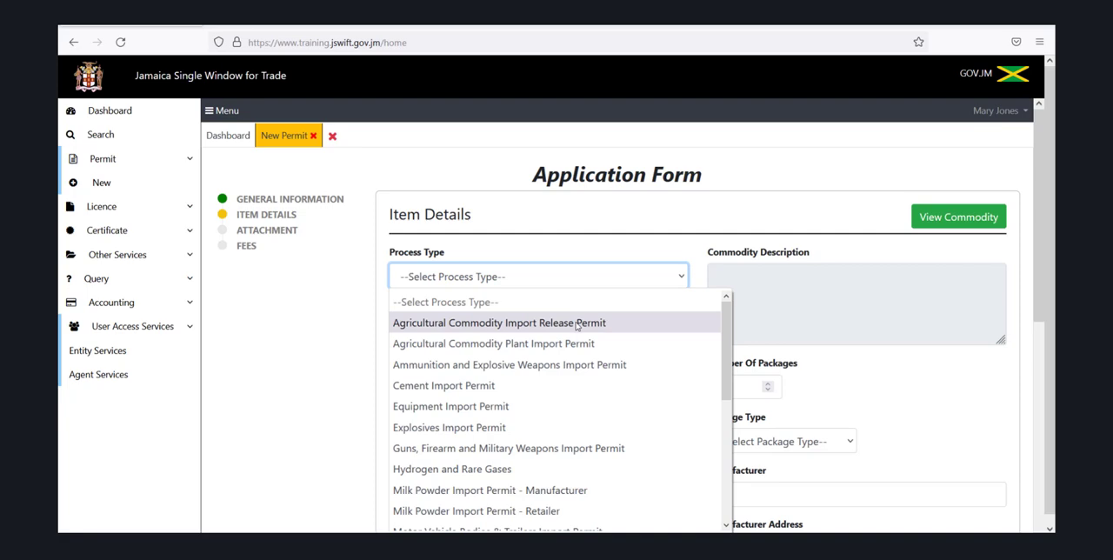
{"action": "left_click", "coordinate": [576, 323]}
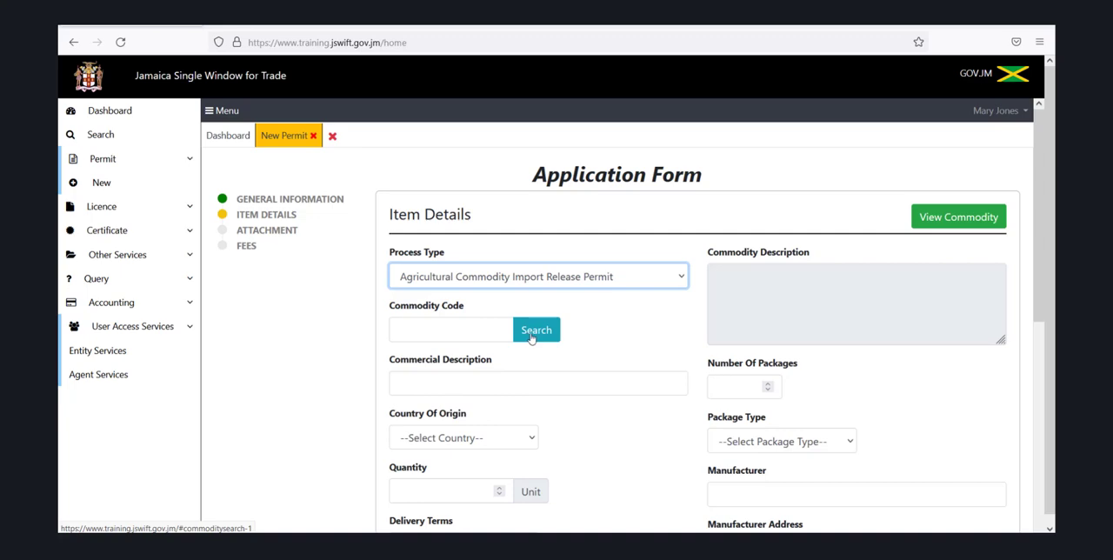
{"action": "left_click", "coordinate": [534, 331]}
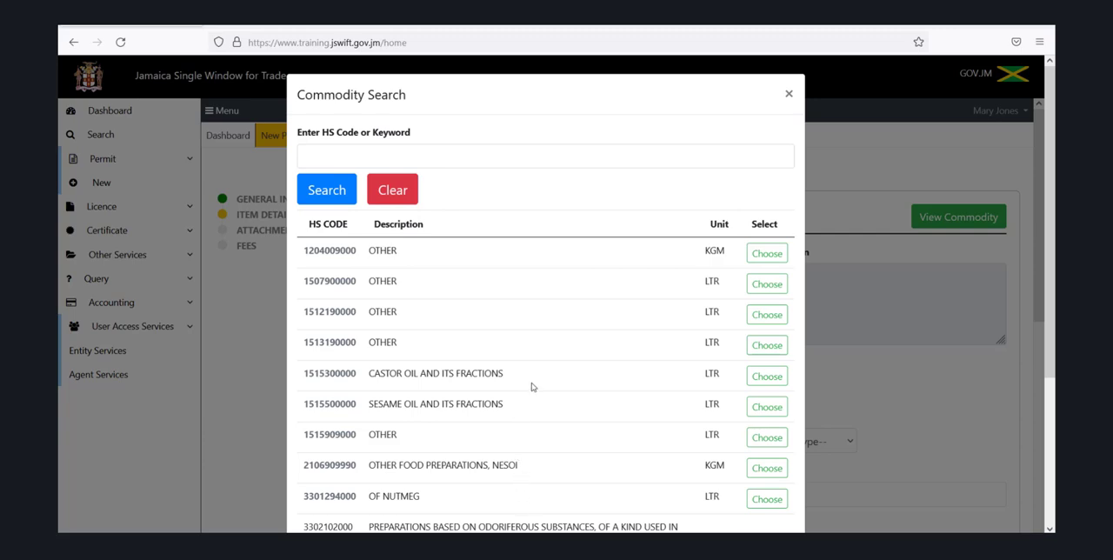
{"action": "left_click", "coordinate": [759, 383]}
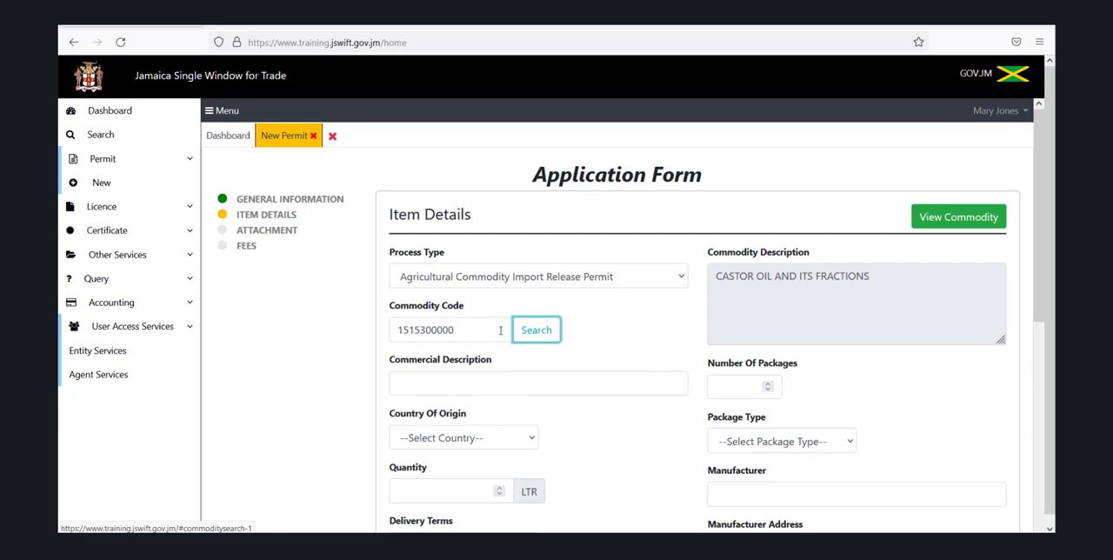
{"action": "left_click", "coordinate": [533, 337]}
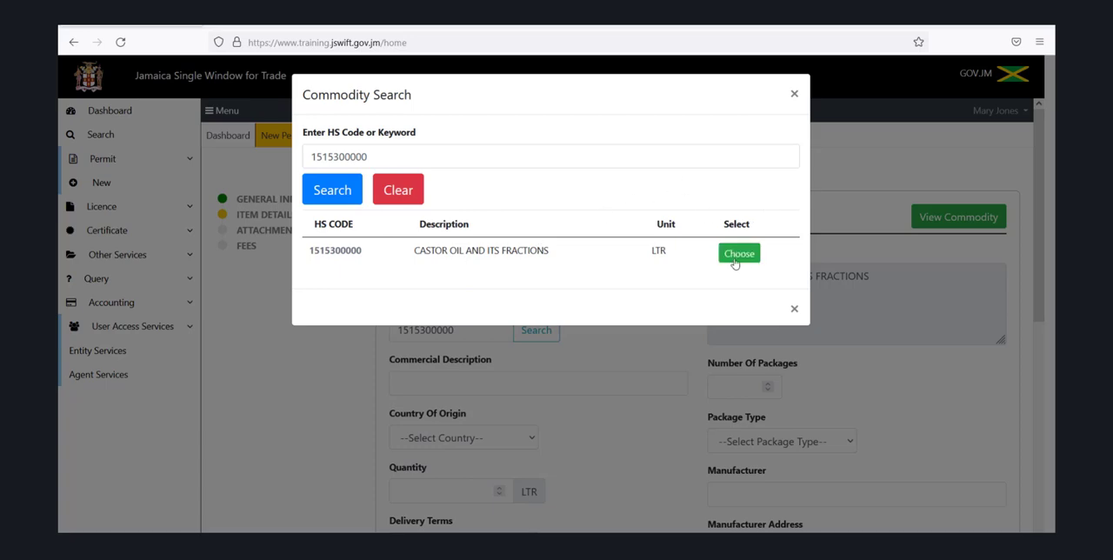
{"action": "left_click", "coordinate": [736, 257]}
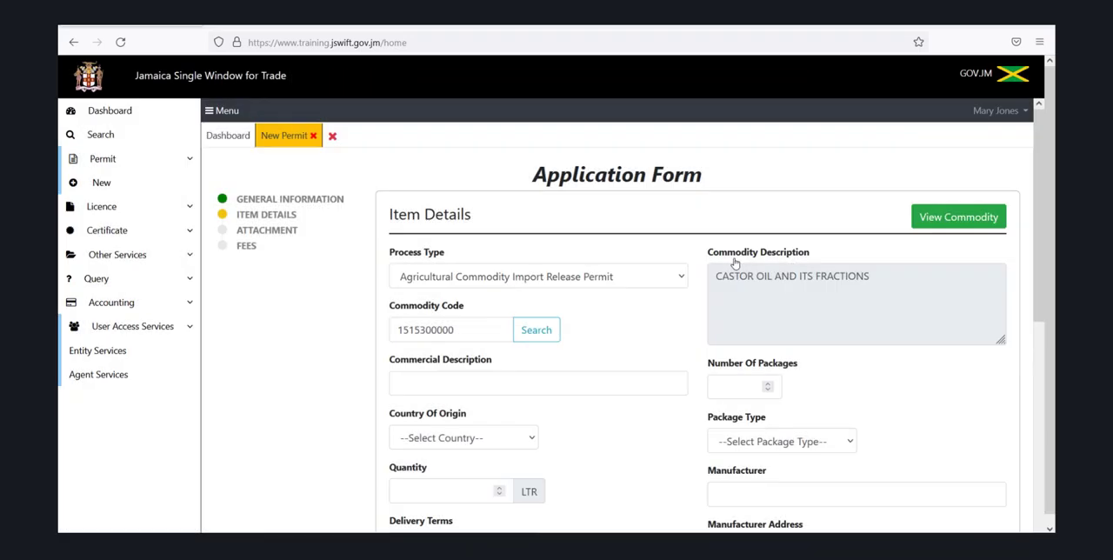
Enter Castor Oil 12x1L as the commercial description and set the number of packages to 100
{"action": "left_click", "coordinate": [496, 383]}
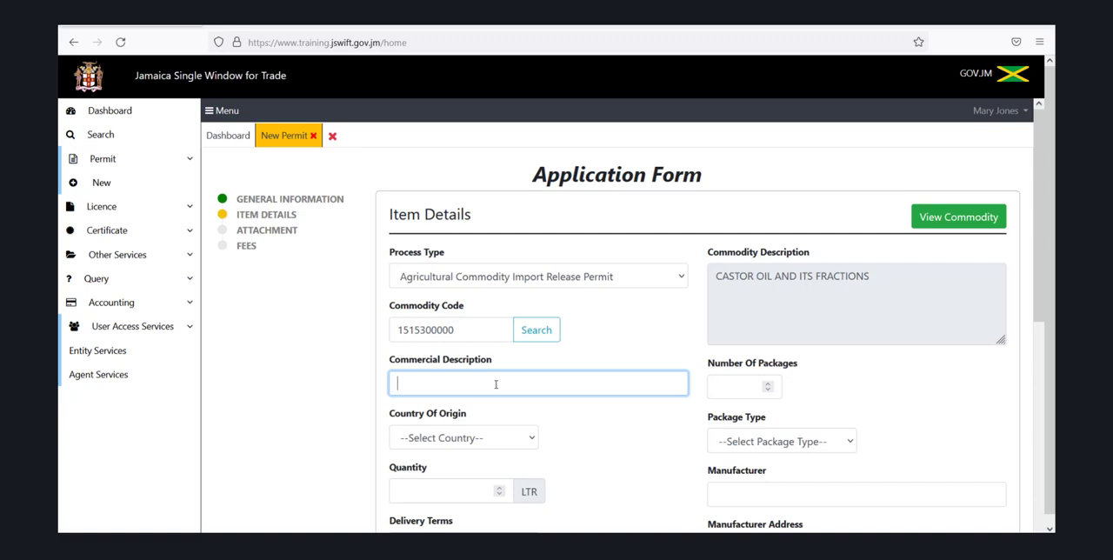
{"action": "type", "text": "Castor Oil"}
{"action": "type", "text": "12x1L"}
{"action": "left_click", "coordinate": [716, 387]}
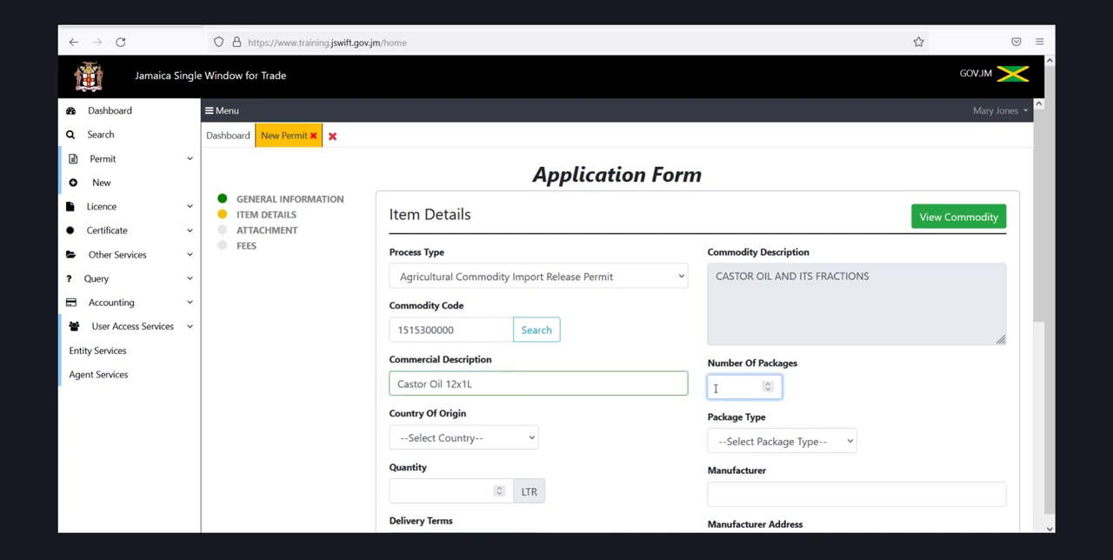
{"action": "type", "text": "100"}
Set the item's country of origin to United States of America
{"action": "left_click", "coordinate": [531, 441]}
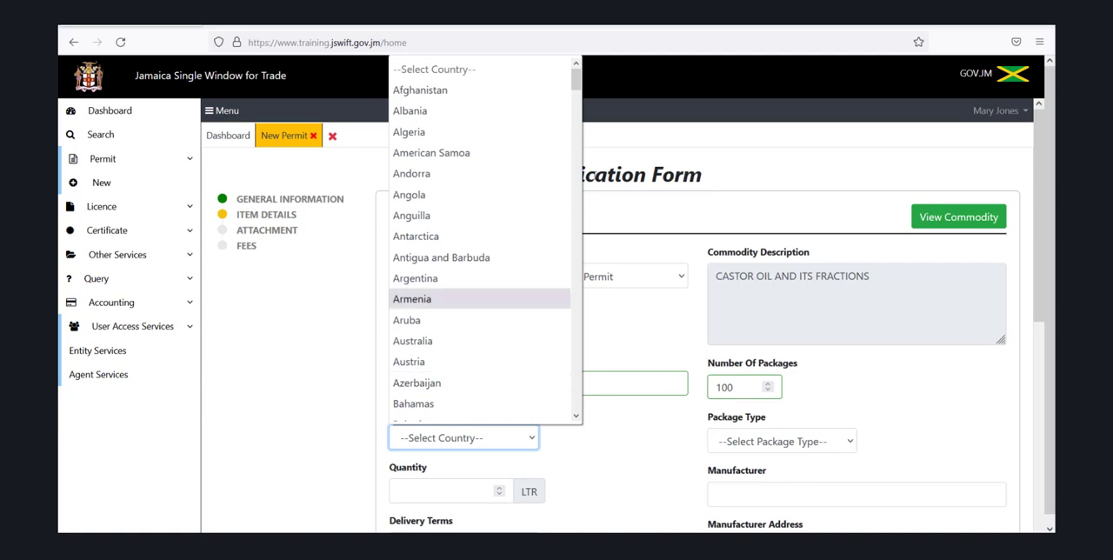
{"action": "left_click_drag", "start_coordinate": [579, 87], "coordinate": [616, 369]}
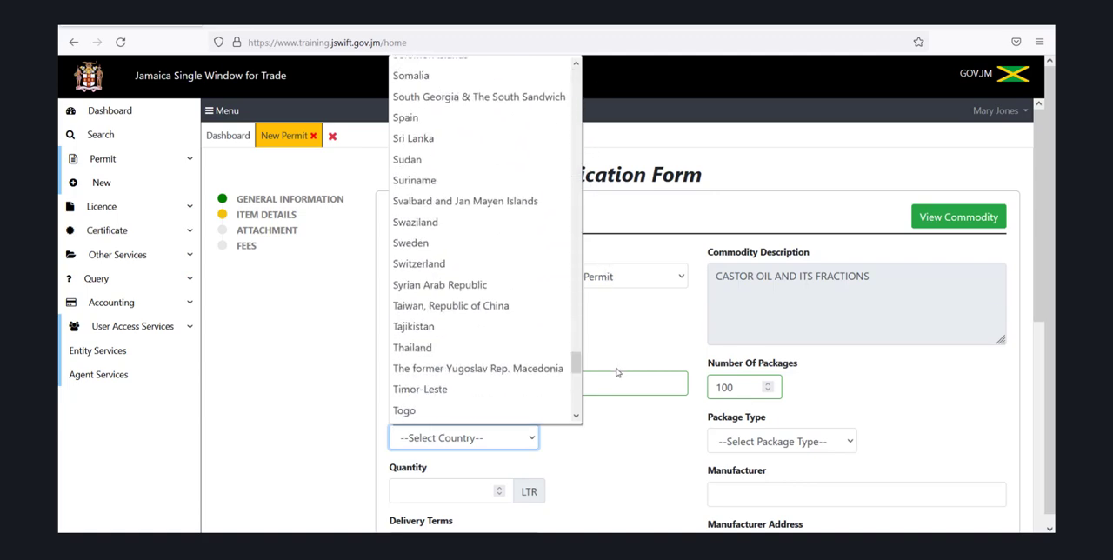
{"action": "type", "text": "un"}
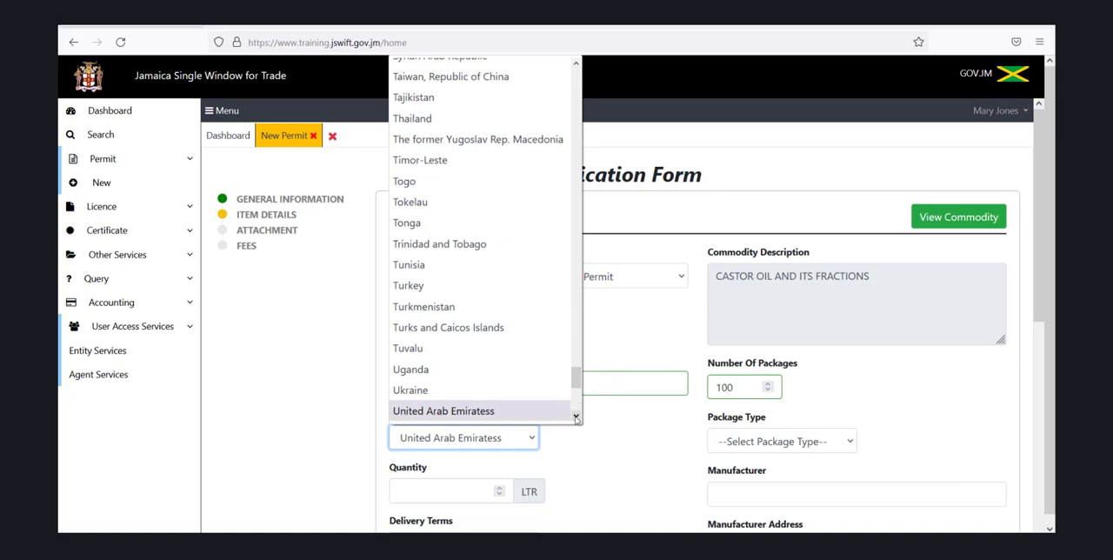
{"action": "left_click_drag", "start_coordinate": [576, 417], "coordinate": [576, 417]}
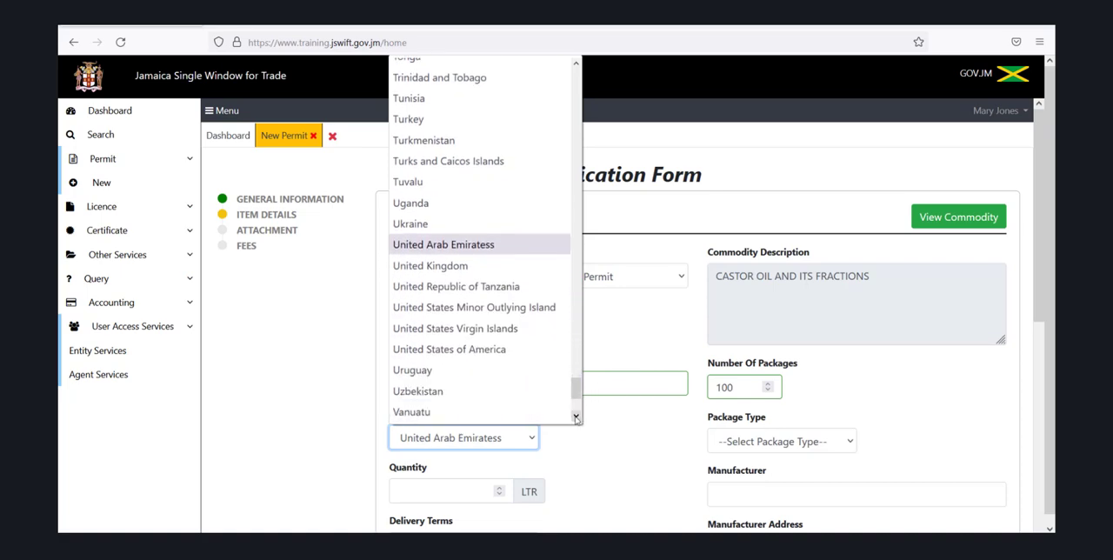
{"action": "left_click", "coordinate": [513, 351]}
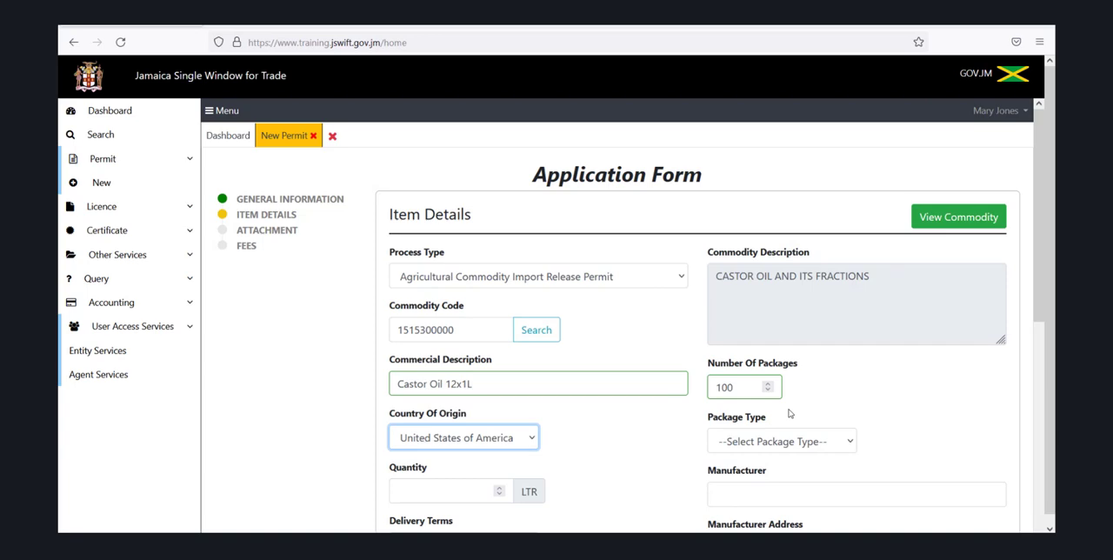
Set the package type of the castor oil item to Box
{"action": "left_click", "coordinate": [851, 443]}
{"action": "type", "text": "box"}
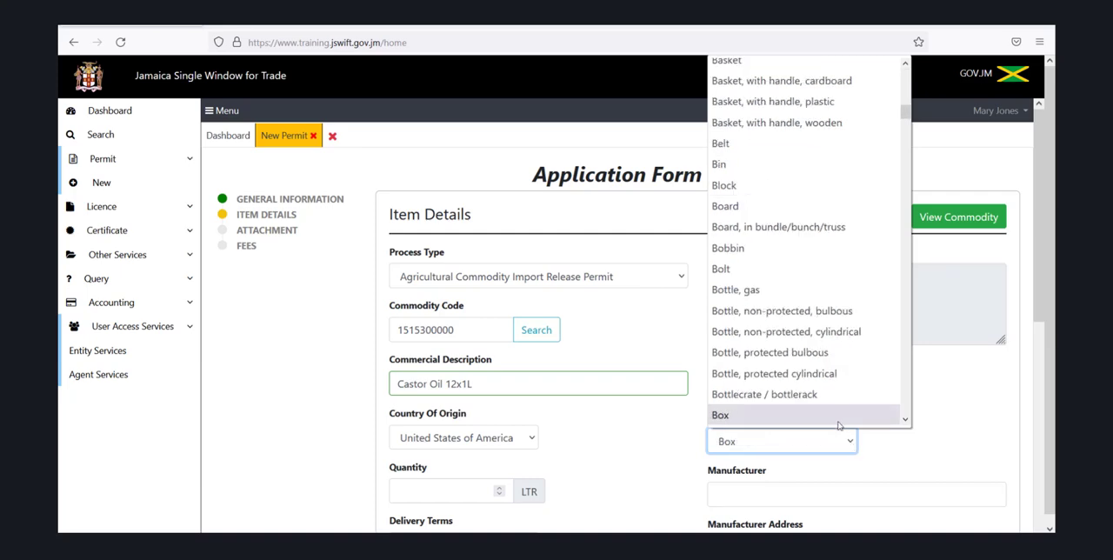
{"action": "left_click", "coordinate": [837, 417]}
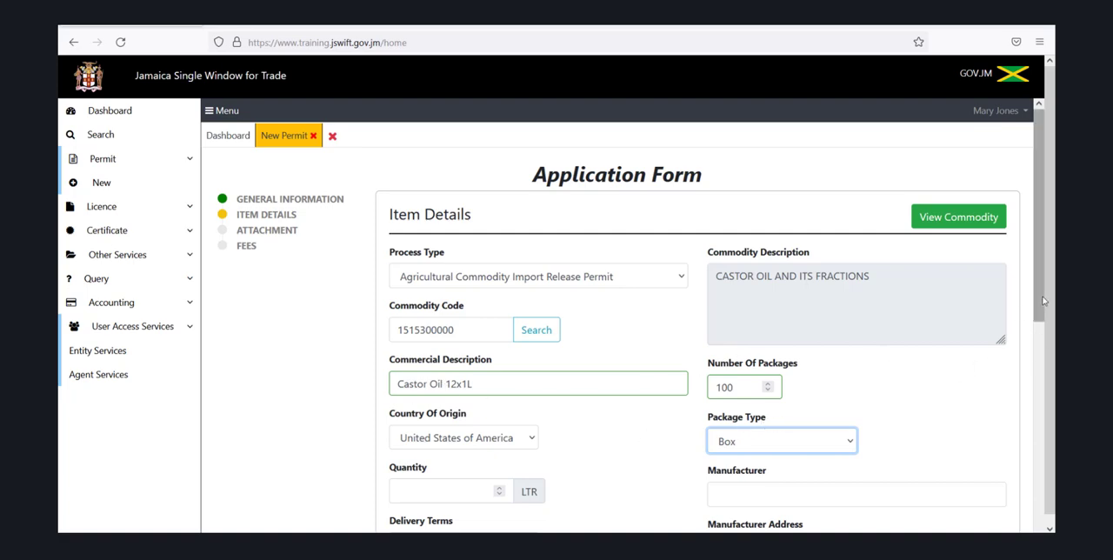
Set the item quantity to 1200 litres and the delivery terms to Free on board
{"action": "left_click_drag", "start_coordinate": [1043, 302], "coordinate": [1042, 395]}
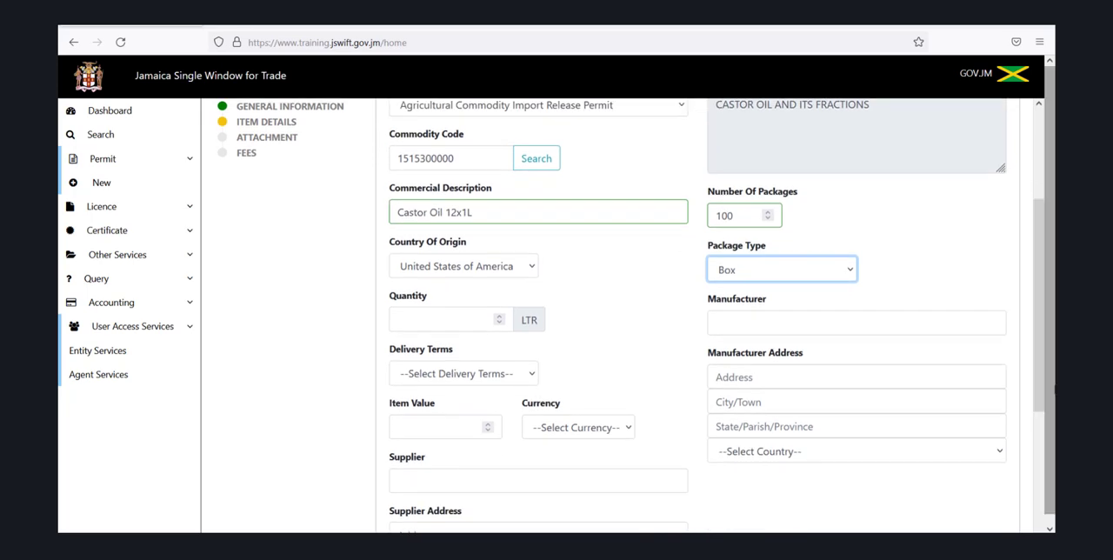
{"action": "left_click", "coordinate": [415, 320]}
{"action": "type", "text": "1200"}
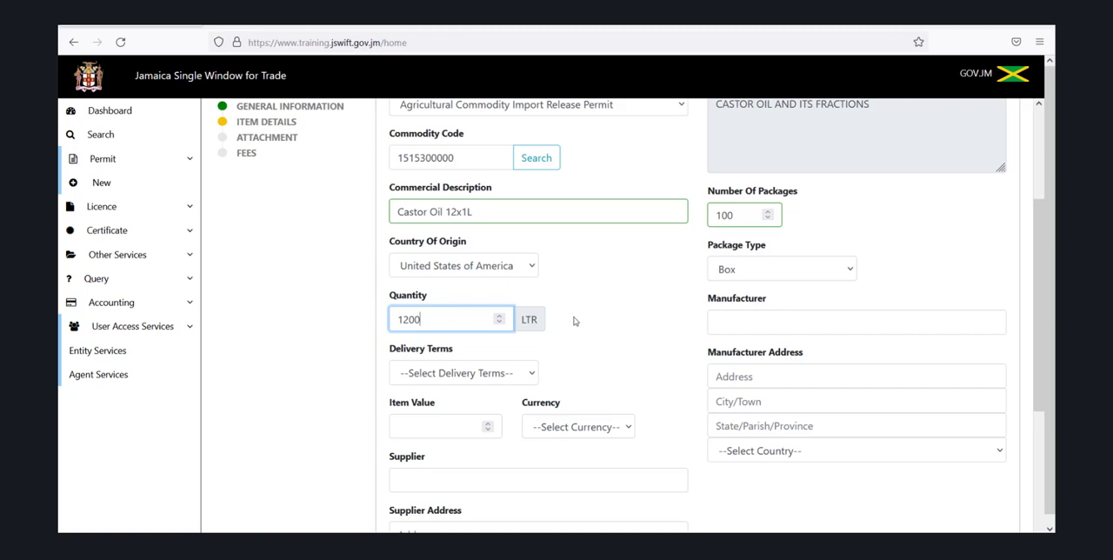
{"action": "left_click", "coordinate": [528, 378]}
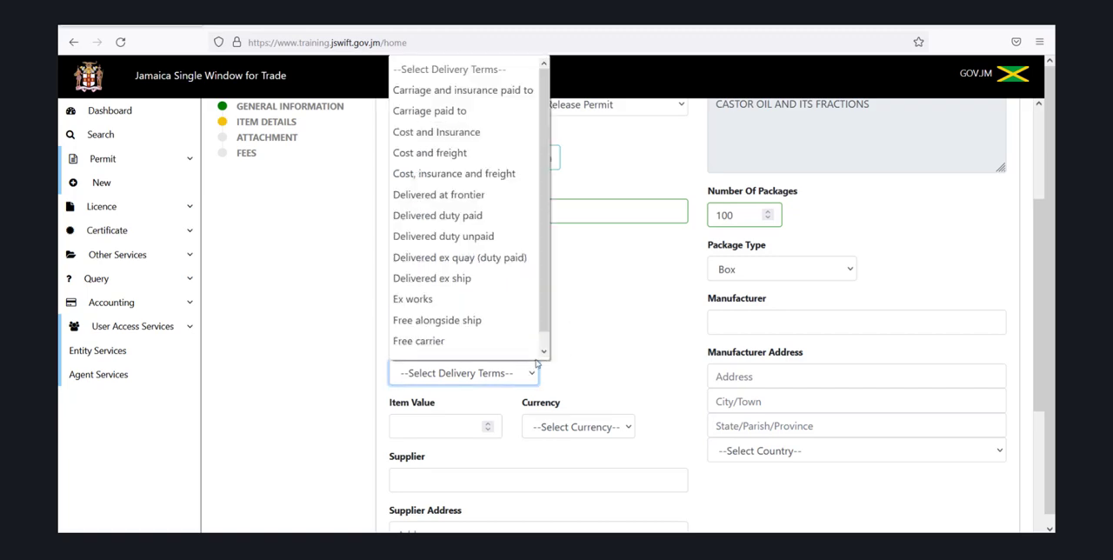
{"action": "scroll", "coordinate": [543, 352], "scroll_direction": "down", "scroll_amount": 1}
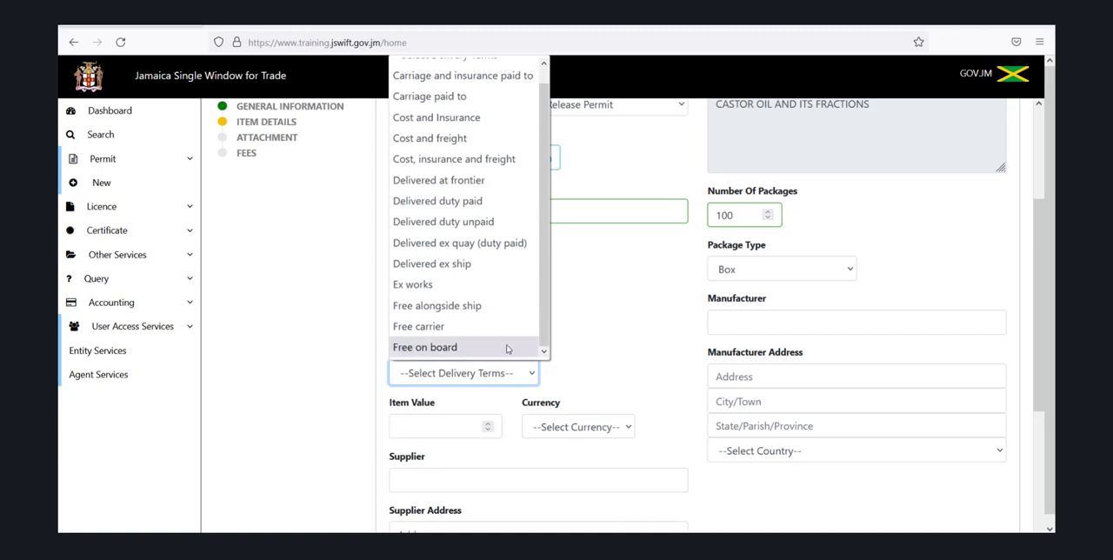
{"action": "left_click", "coordinate": [508, 348]}
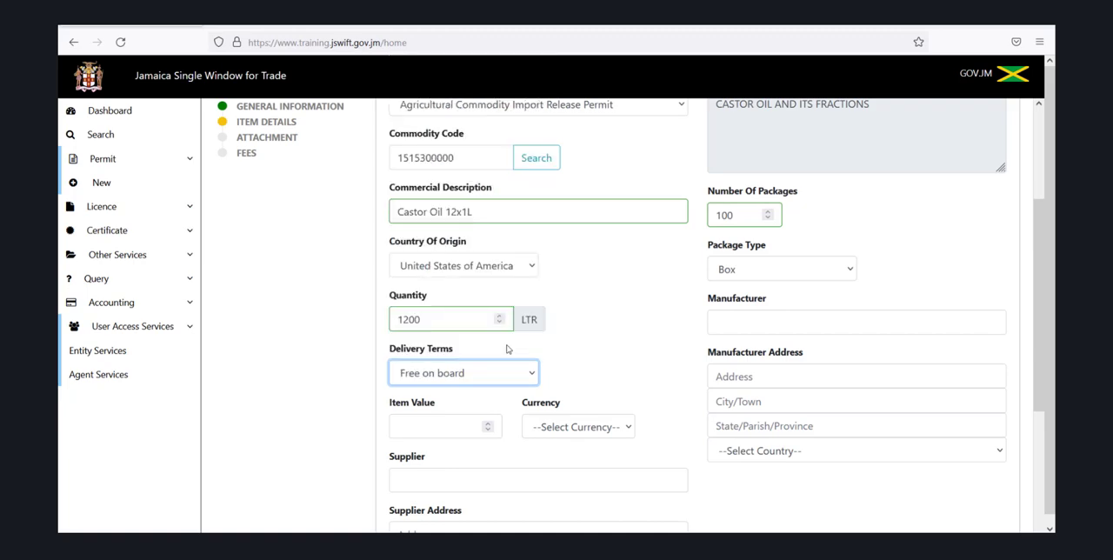
Enter an item value of 10000 with USD, United States Dollar as the currency
{"action": "left_click", "coordinate": [436, 428]}
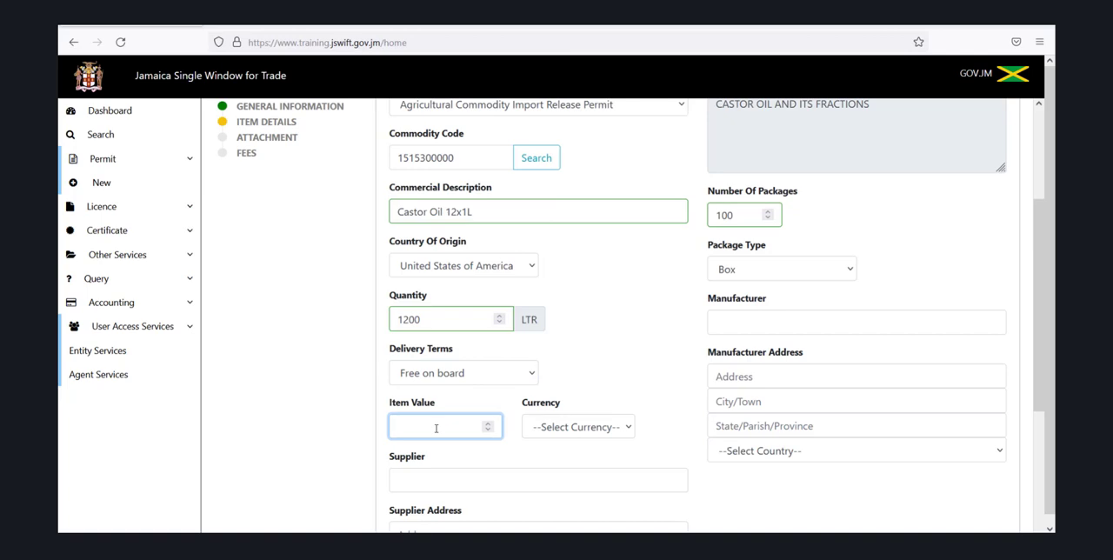
{"action": "type", "text": "10000"}
{"action": "left_click", "coordinate": [627, 430]}
{"action": "key", "text": "u"}
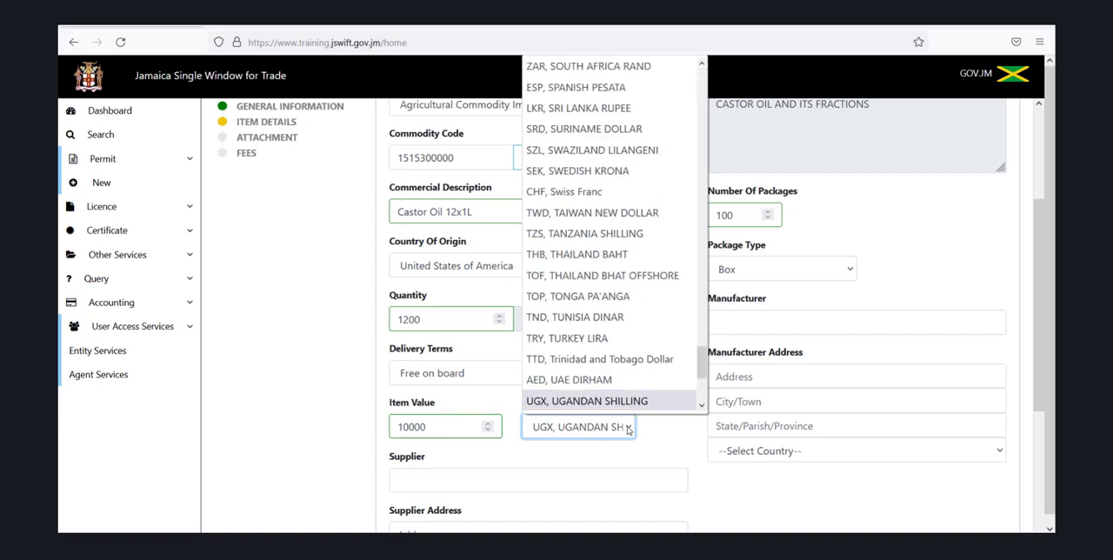
{"action": "key", "text": "s"}
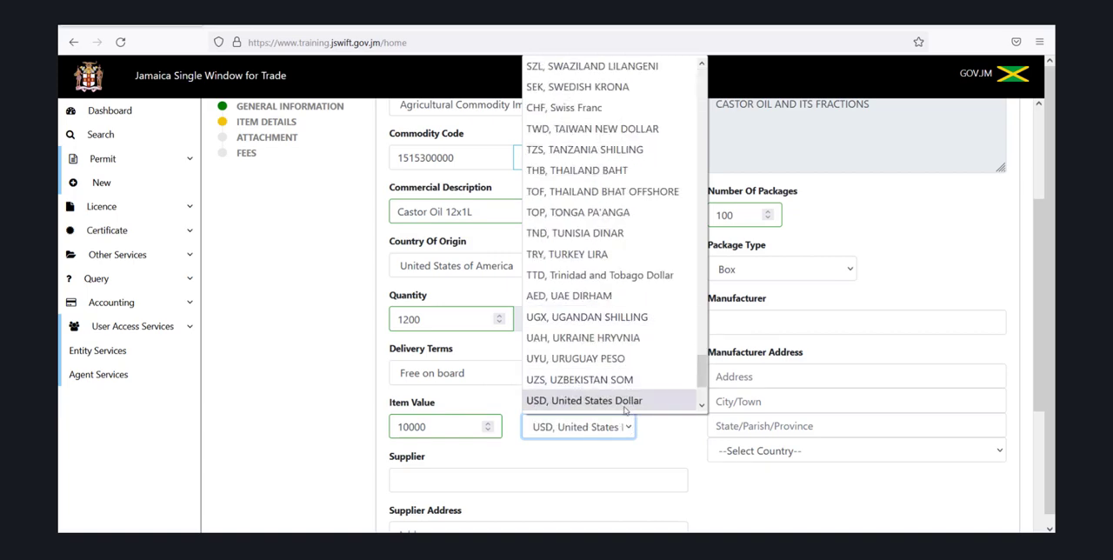
{"action": "left_click", "coordinate": [625, 402]}
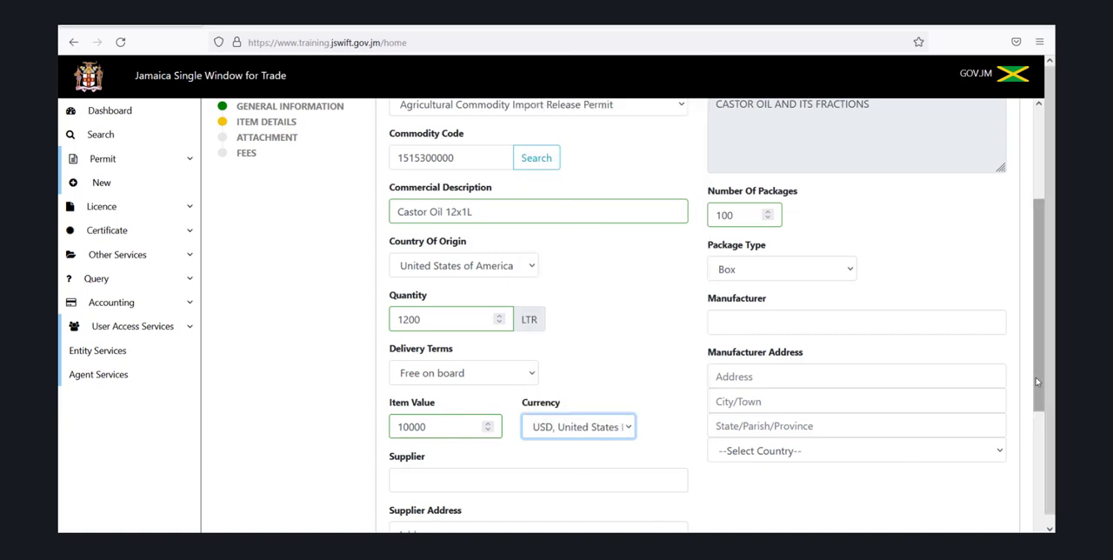
Enter Essential Oil International as the supplier of the commodity
{"action": "scroll", "coordinate": [1037, 386], "scroll_direction": "down", "scroll_amount": 3}
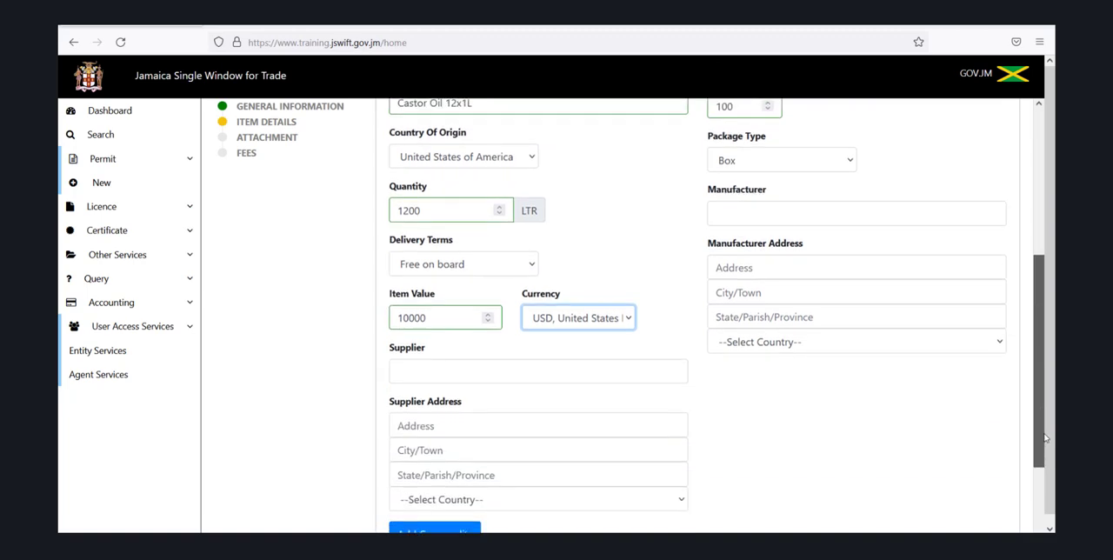
{"action": "left_click", "coordinate": [480, 358]}
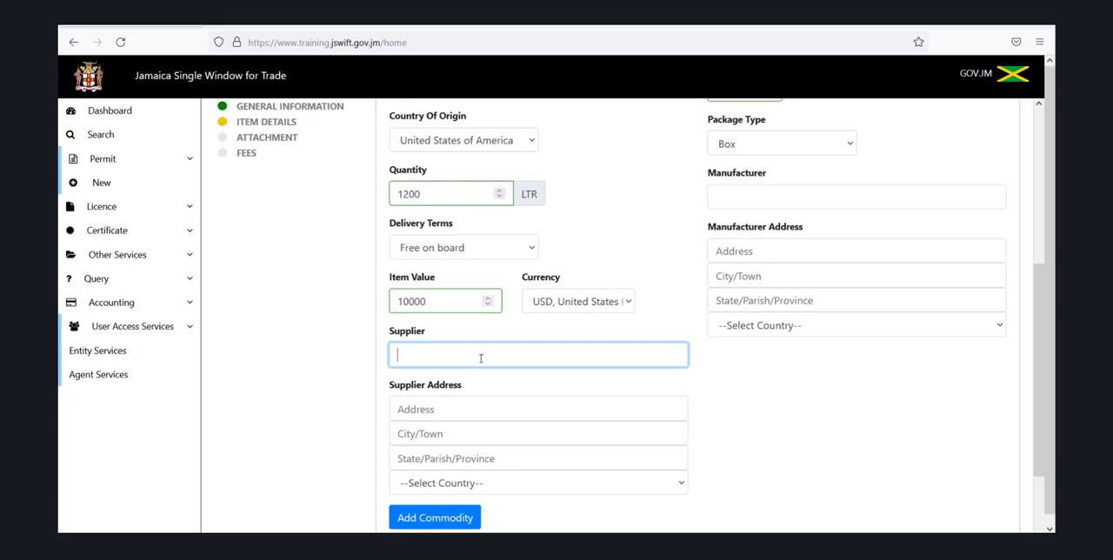
{"action": "type", "text": "Ess"}
{"action": "type", "text": "ential"}
{"action": "type", "text": "Oil International"}
Fill in the supplier's street address, city and state in the supplier address section
{"action": "left_click", "coordinate": [432, 406]}
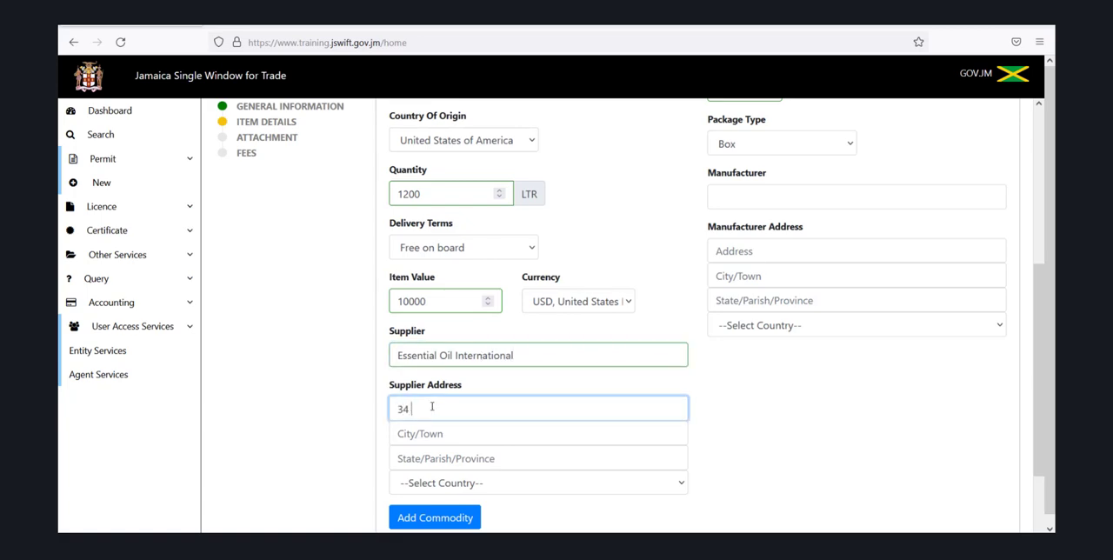
{"action": "key", "text": "Tab"}
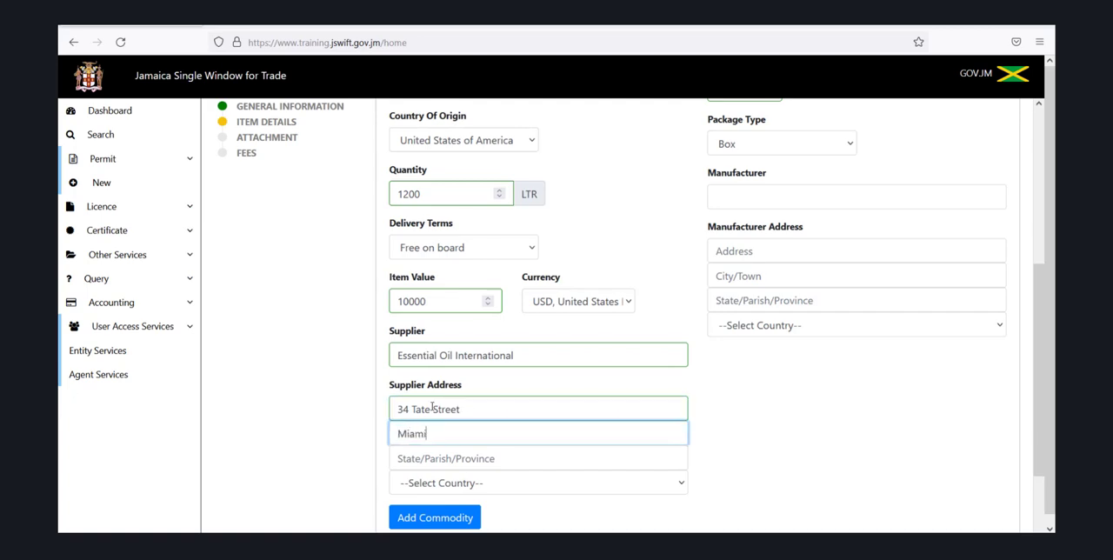
{"action": "key", "text": "Tab"}
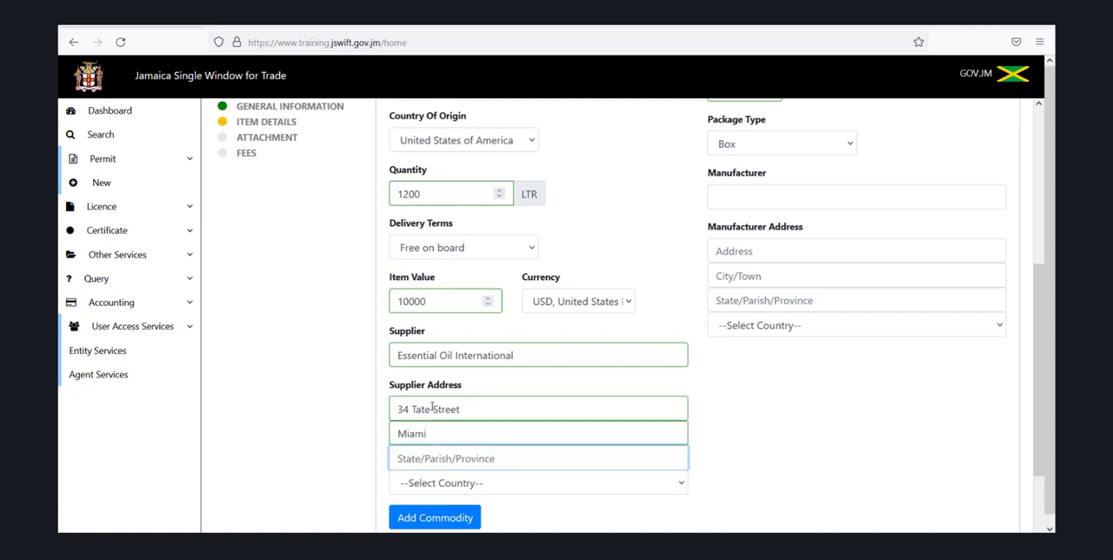
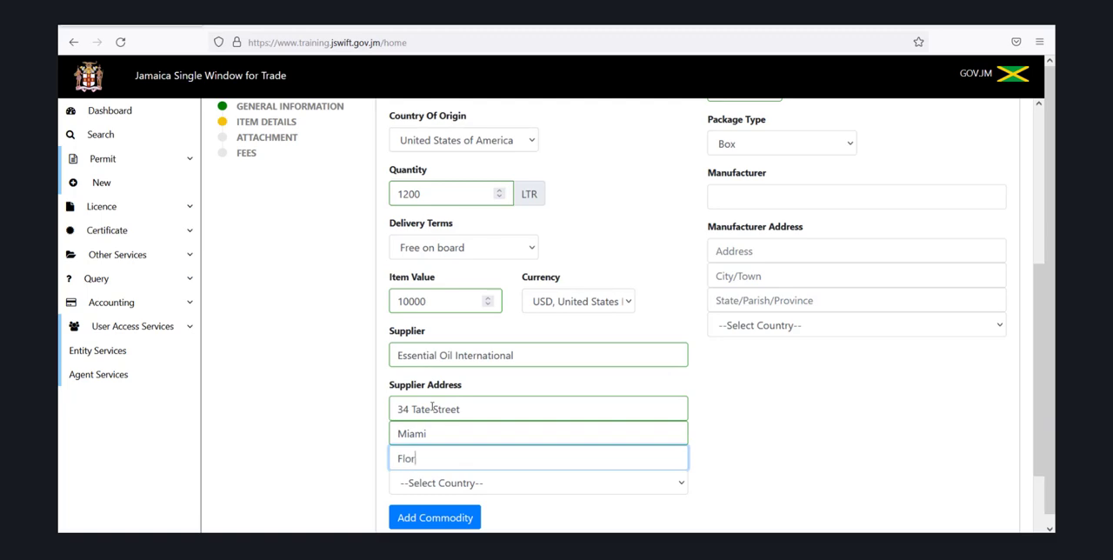
Set the supplier's country to United States of America and add the commodity to the application
{"action": "left_click", "coordinate": [479, 482]}
{"action": "type", "text": "un"}
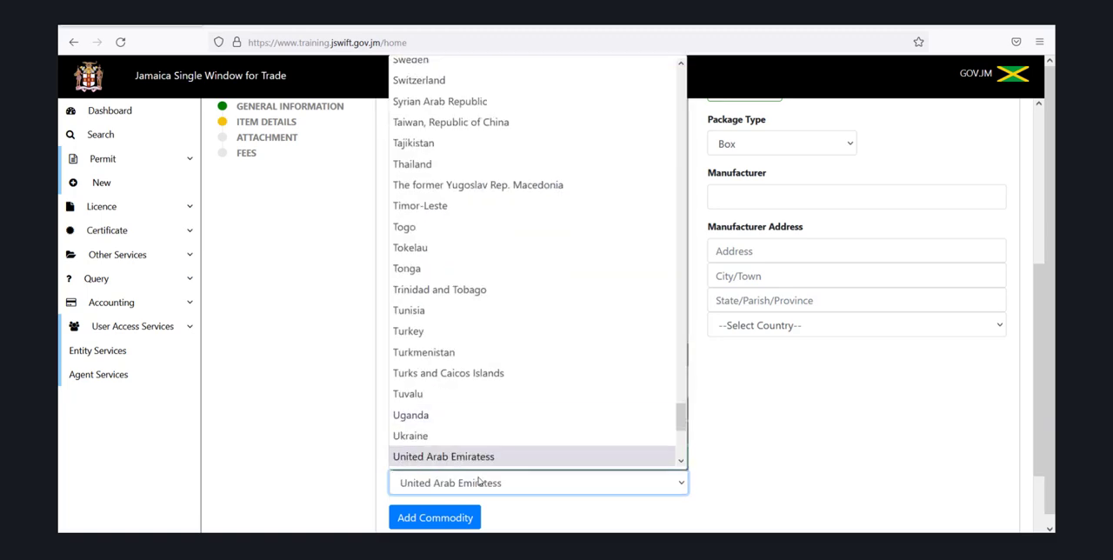
{"action": "scroll", "coordinate": [679, 464], "scroll_direction": "down", "scroll_amount": 3}
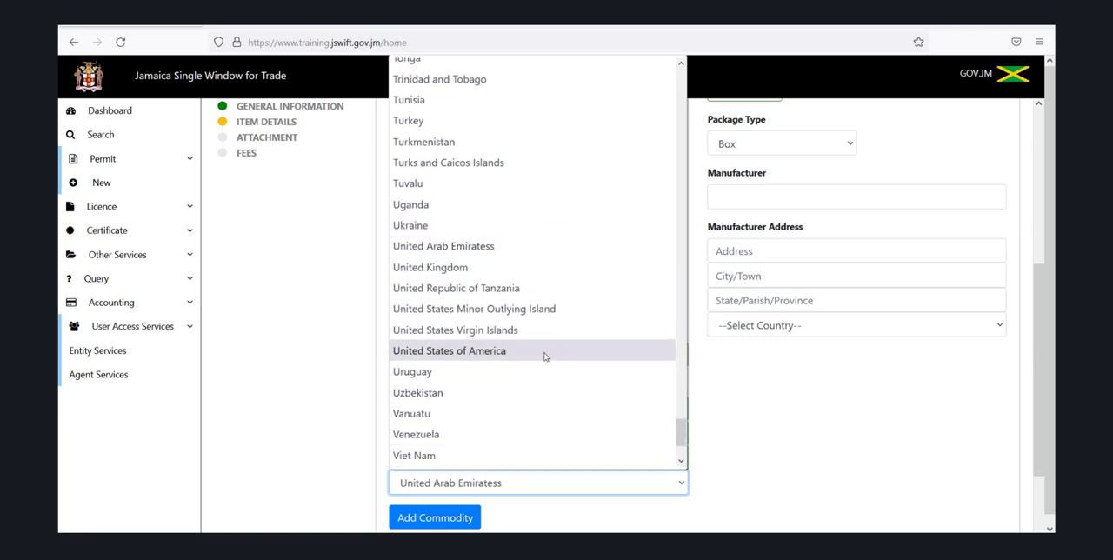
{"action": "left_click", "coordinate": [546, 353]}
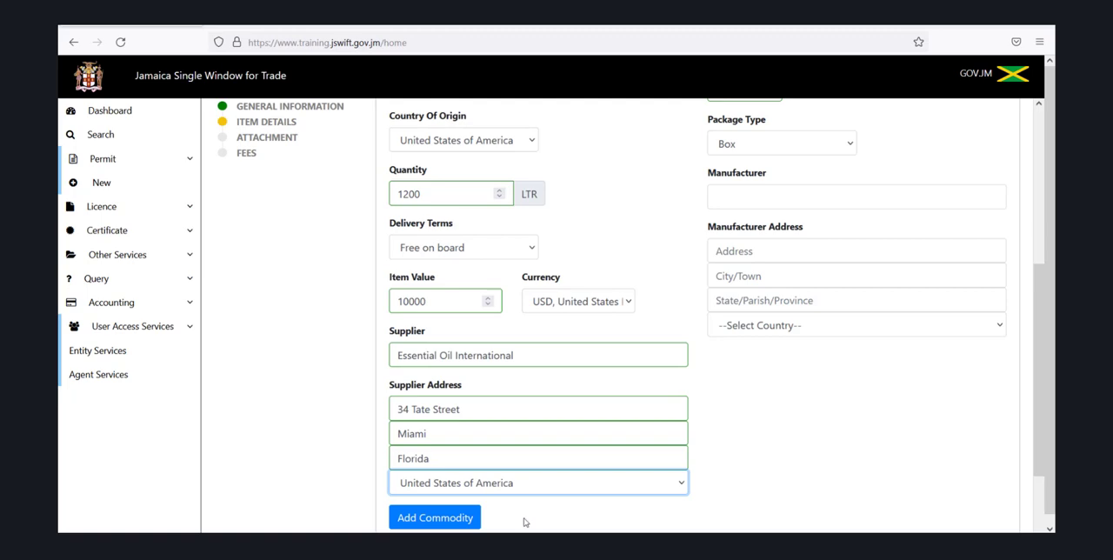
{"action": "left_click", "coordinate": [447, 522]}
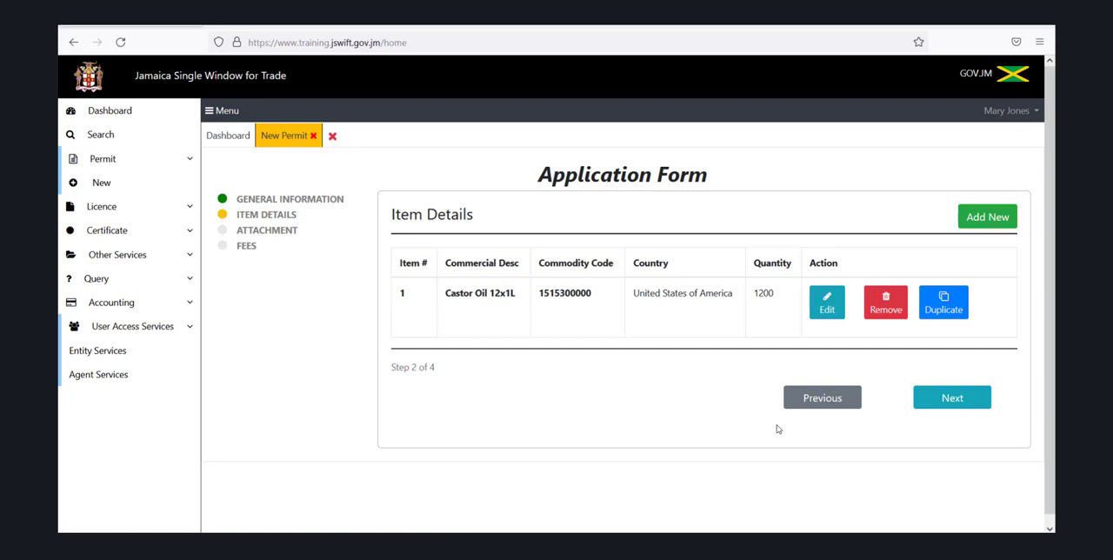
Duplicate the Castor Oil 12x1L entry in the item list
{"action": "left_click", "coordinate": [976, 221]}
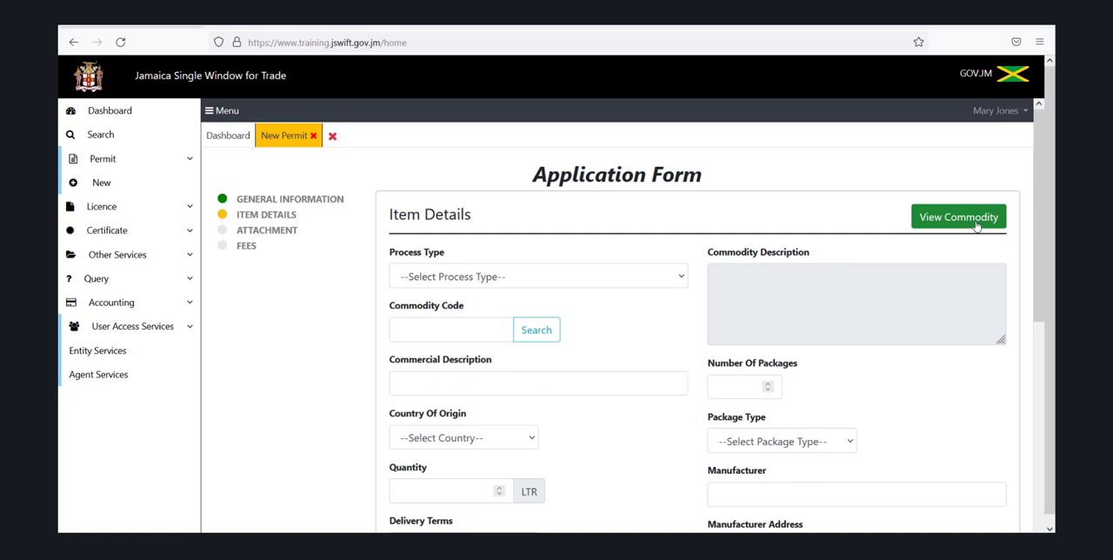
{"action": "left_click", "coordinate": [976, 225]}
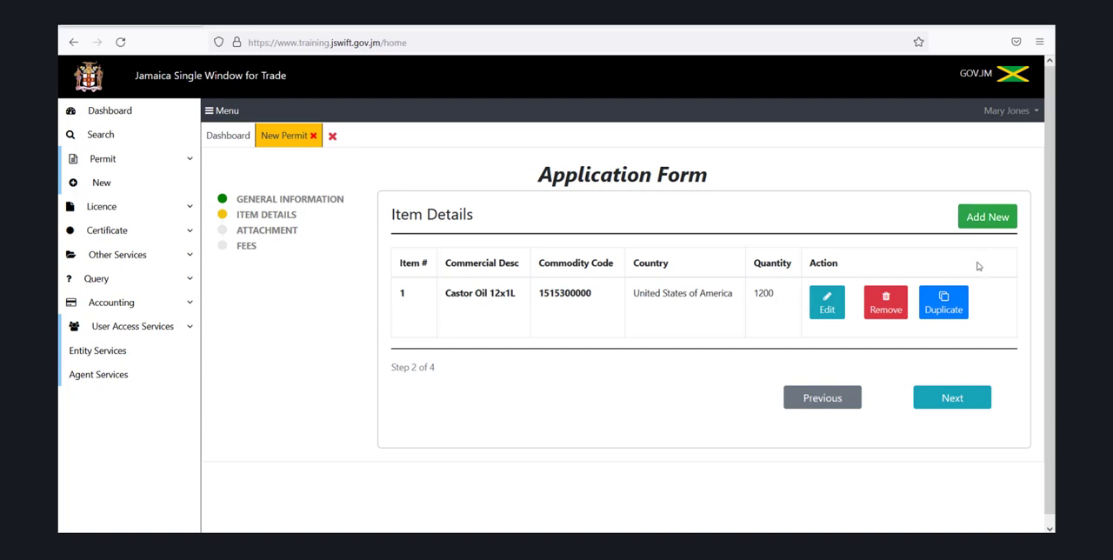
{"action": "left_click", "coordinate": [944, 307]}
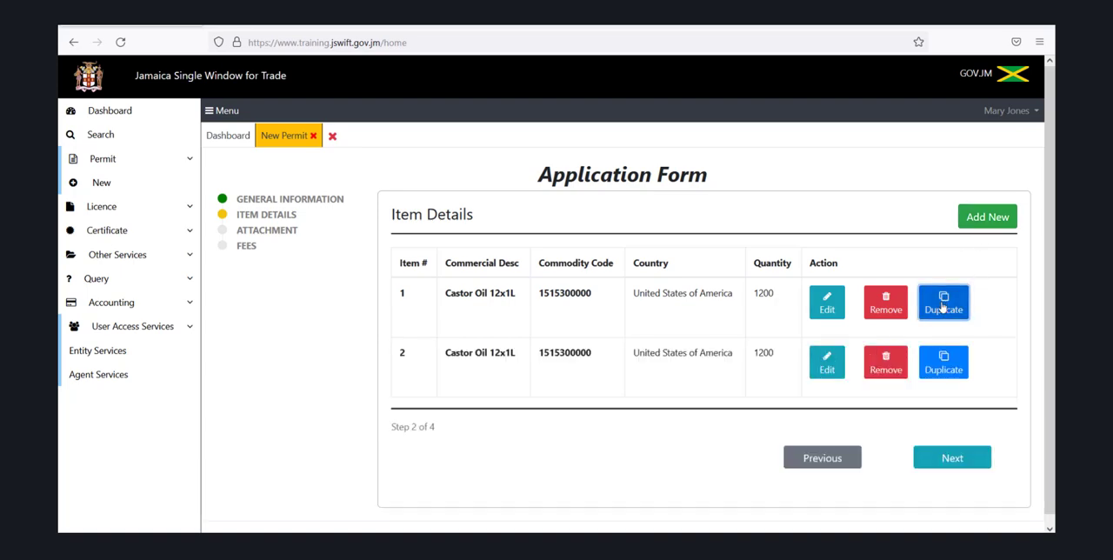
Open the duplicated second item for editing and set its number of packages to 10
{"action": "left_click", "coordinate": [827, 363]}
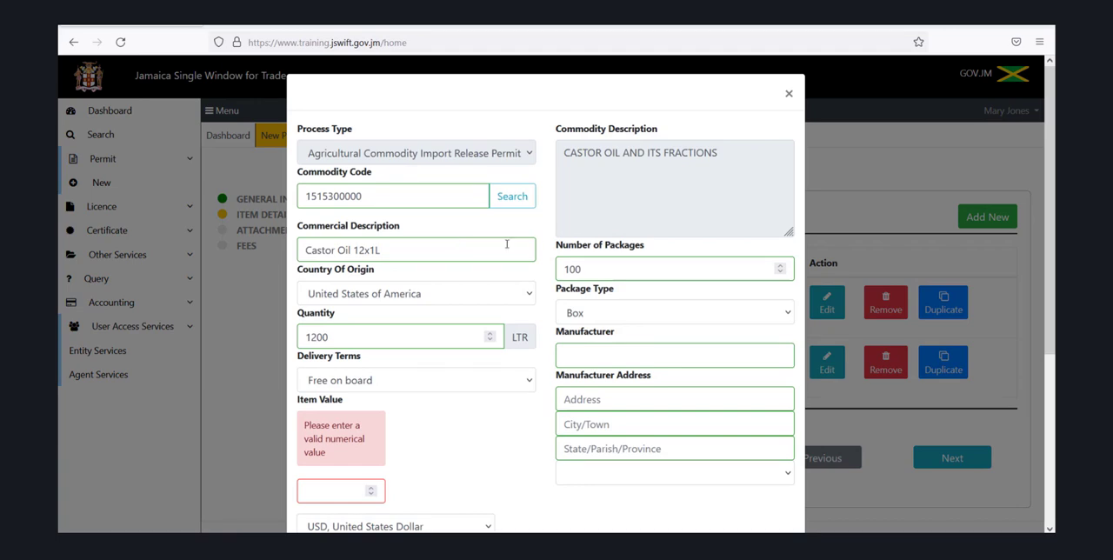
{"action": "left_click", "coordinate": [585, 268]}
{"action": "key", "text": "BackSpace"}
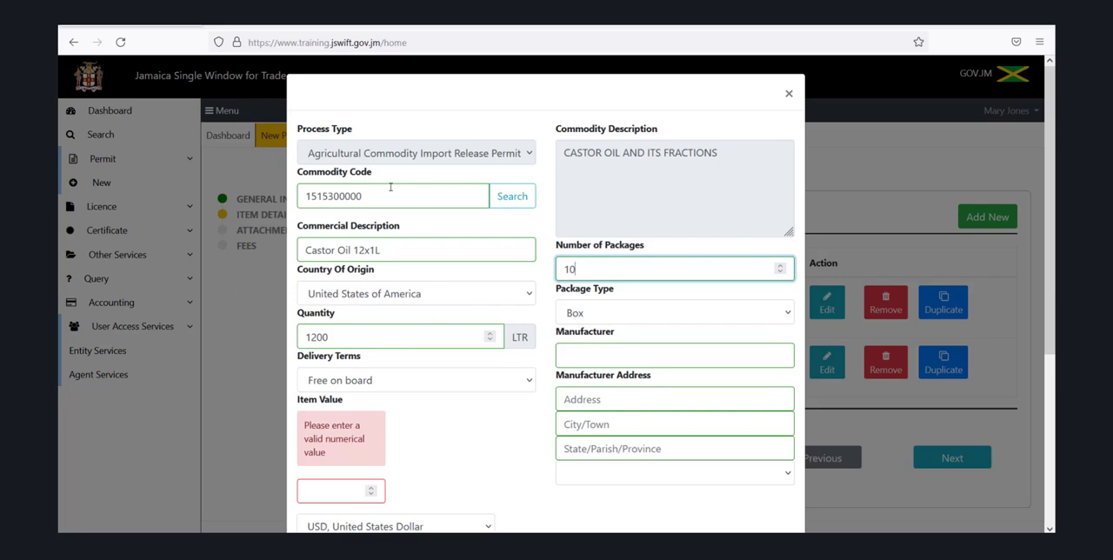
{"action": "left_click", "coordinate": [513, 197]}
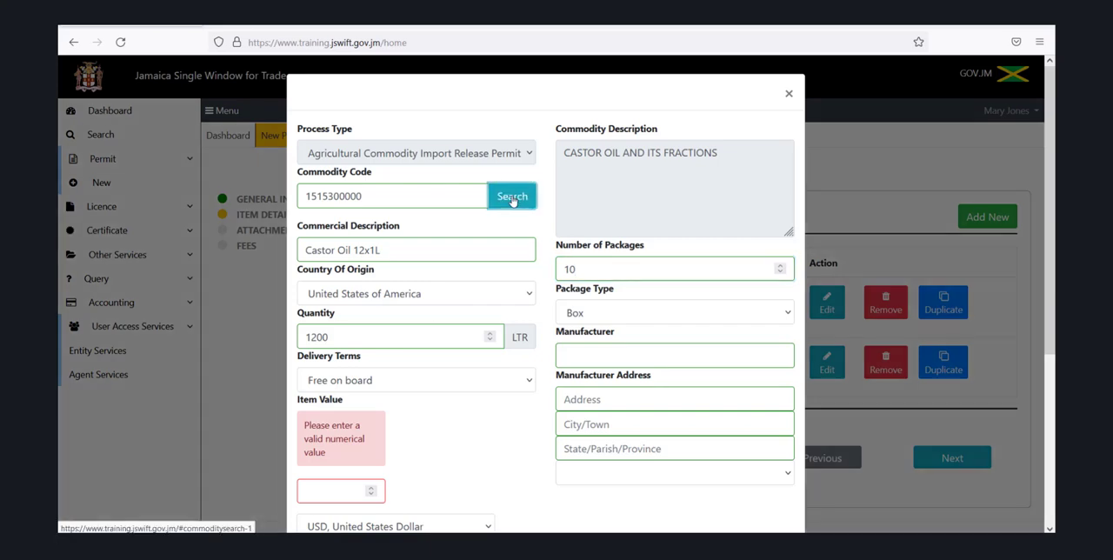
{"action": "left_click", "coordinate": [399, 154]}
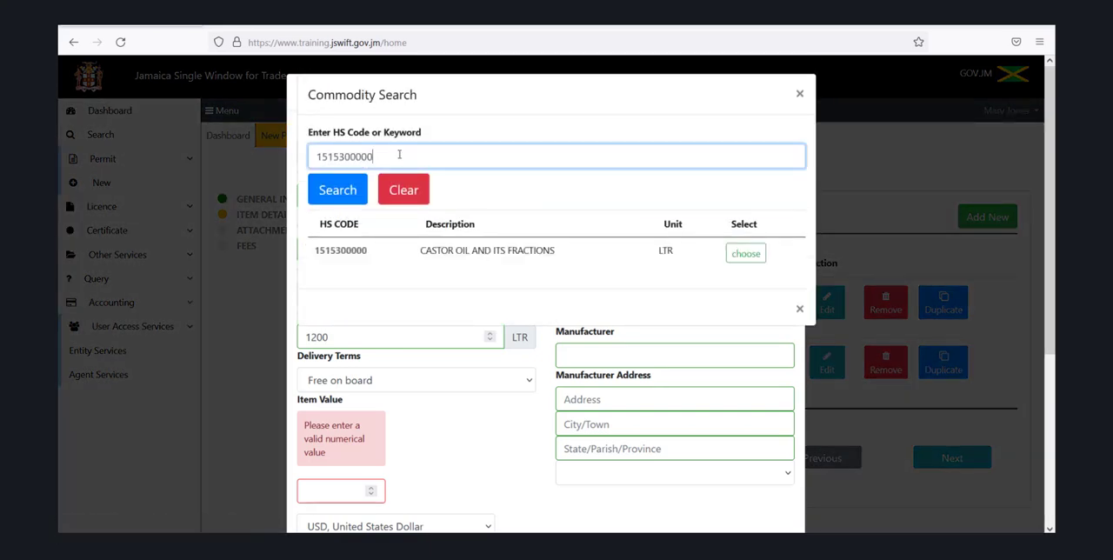
{"action": "key", "text": "BackSpace"}
{"action": "key", "text": "BackSpace"}
{"action": "key", "text": "BackSpace"}
{"action": "key", "text": "BackSpace"}
{"action": "key", "text": "BackSpace"}
{"action": "key", "text": "BackSpace"}
{"action": "key", "text": "BackSpace"}
{"action": "key", "text": "BackSpace"}
{"action": "key", "text": "BackSpace"}
{"action": "key", "text": "BackSpace"}
{"action": "type", "text": "sesame"}
{"action": "left_click", "coordinate": [352, 195]}
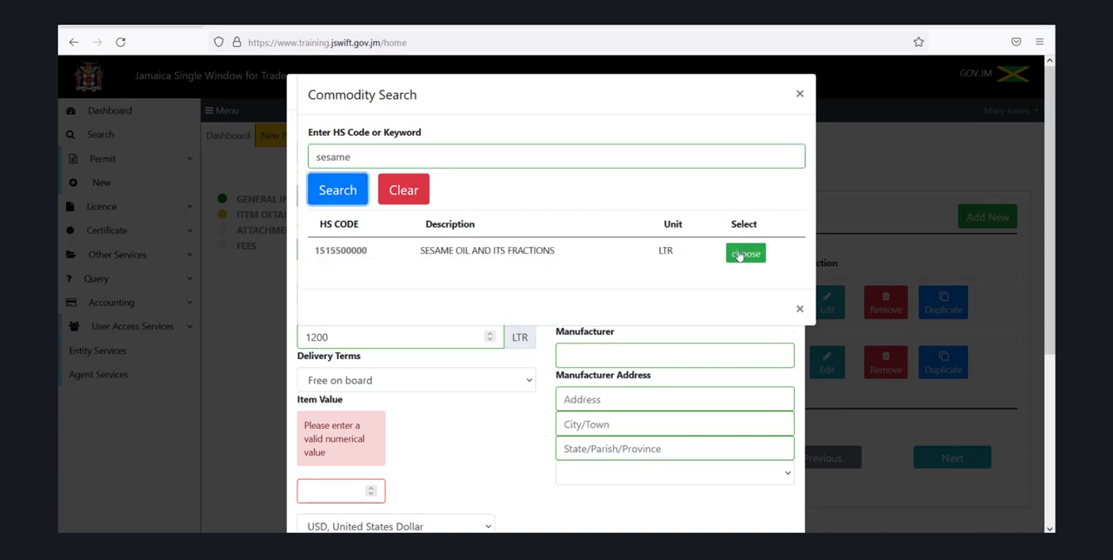
{"action": "left_click", "coordinate": [739, 254]}
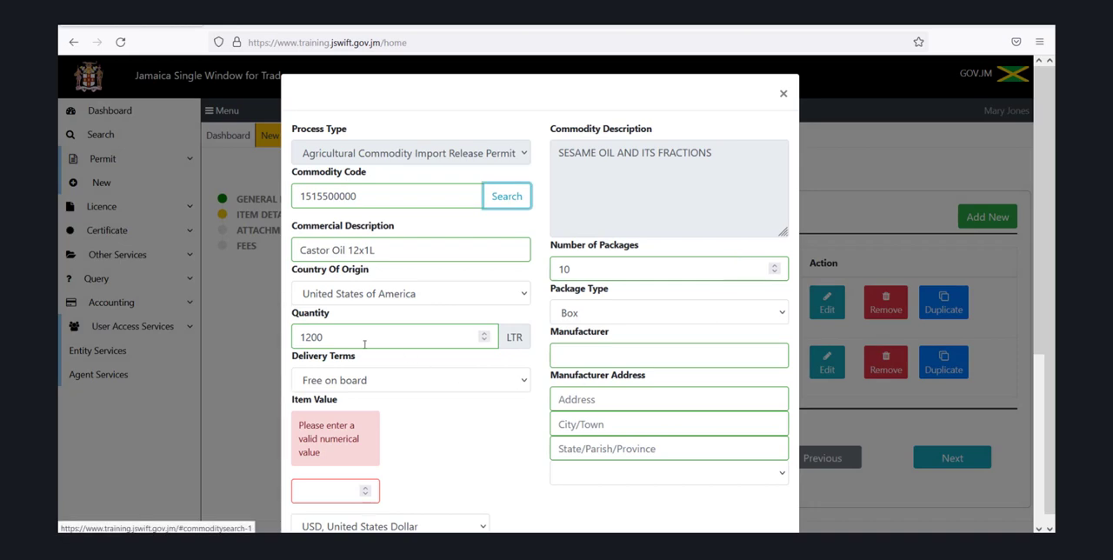
Set the sesame oil item's quantity to 120 litres and its item value to 2000
{"action": "left_click", "coordinate": [347, 333]}
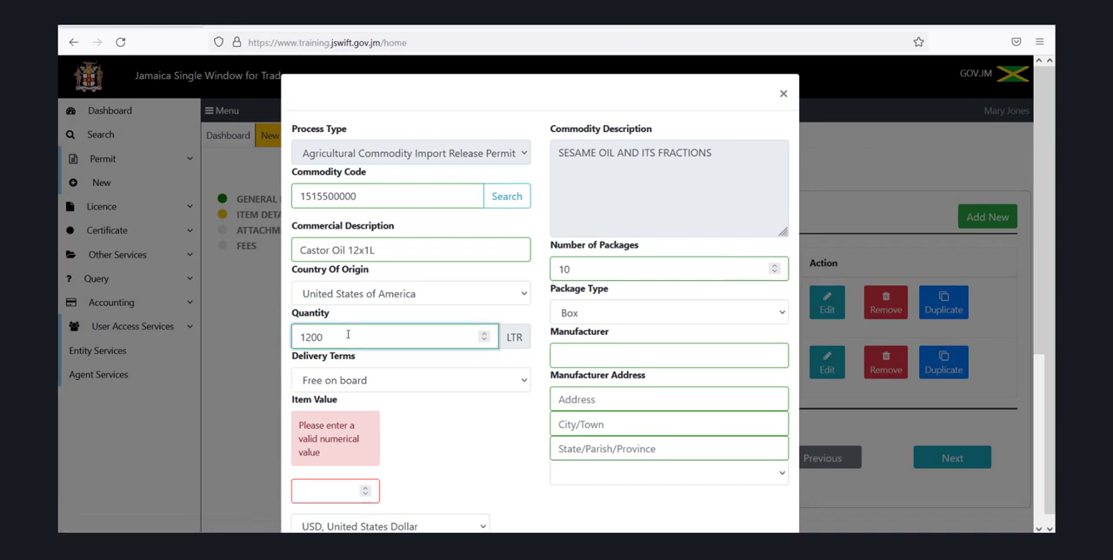
{"action": "key", "text": "BackSpace"}
{"action": "left_click", "coordinate": [315, 491]}
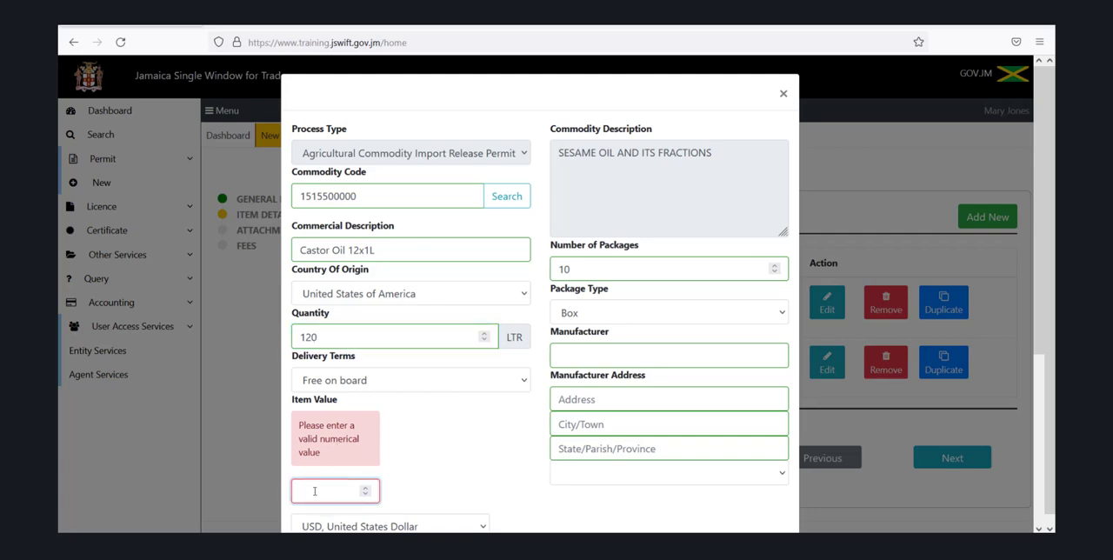
{"action": "type", "text": "2000"}
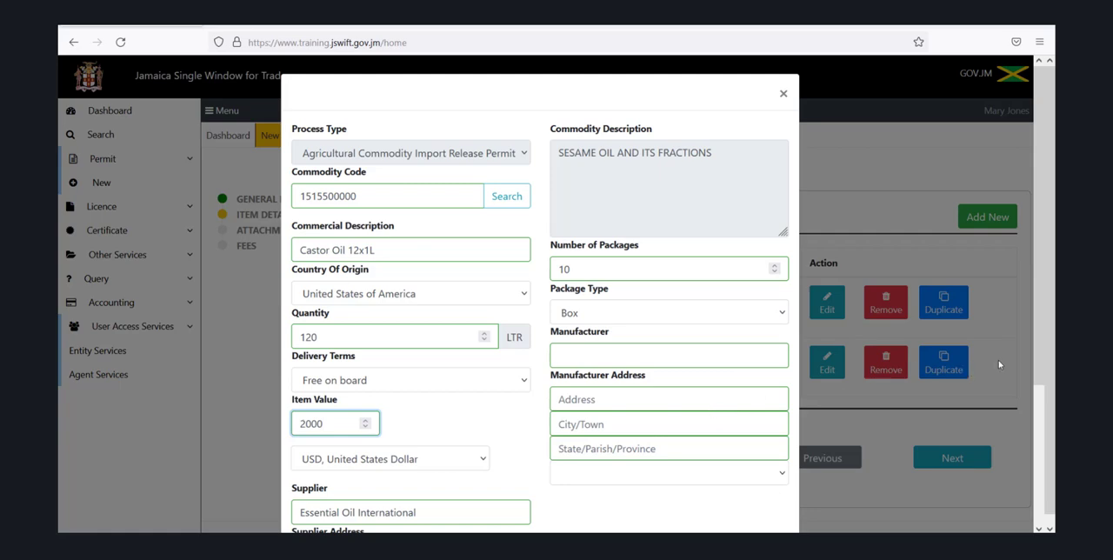
Change the duplicated item's commercial description to Sesame Oil 12x1L
{"action": "left_click_drag", "start_coordinate": [1036, 358], "coordinate": [1036, 463]}
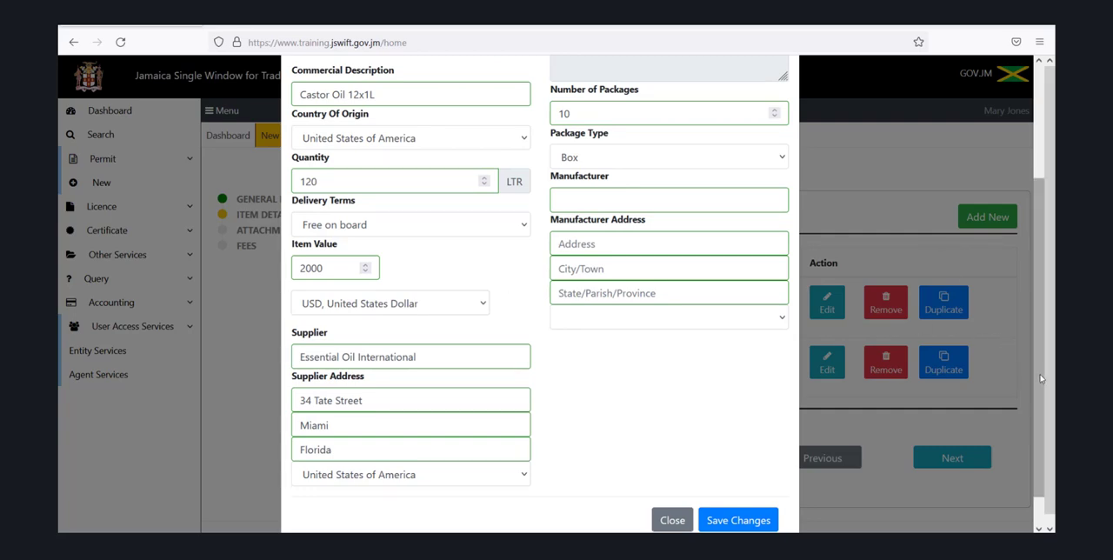
{"action": "left_click_drag", "start_coordinate": [1041, 378], "coordinate": [1019, 288]}
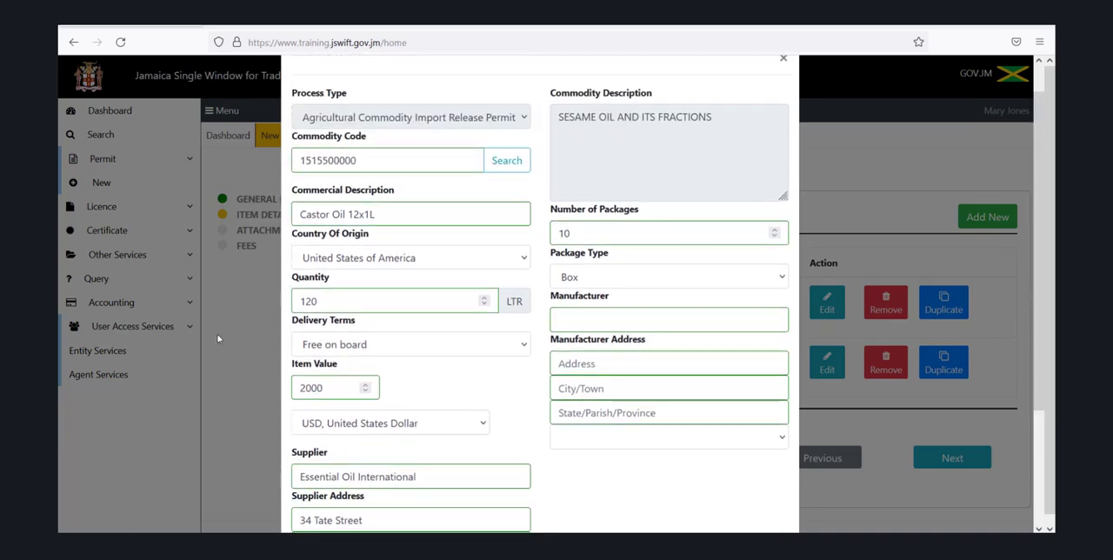
{"action": "left_click", "coordinate": [330, 214]}
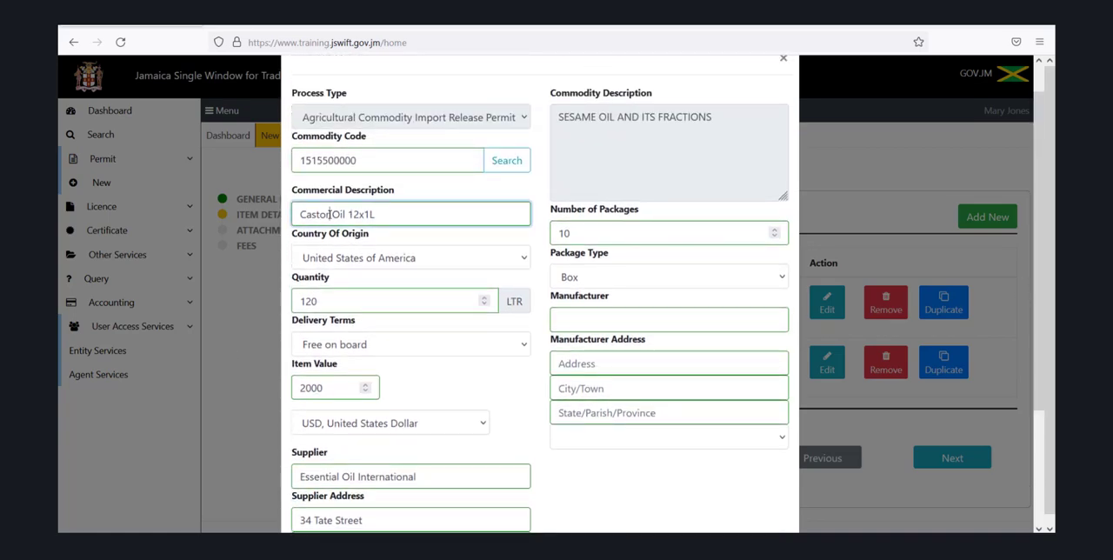
{"action": "key", "text": "BackSpace"}
{"action": "key", "text": "BackSpace"}
{"action": "key", "text": "BackSpace"}
{"action": "key", "text": "BackSpace"}
{"action": "type", "text": "Sesame"}
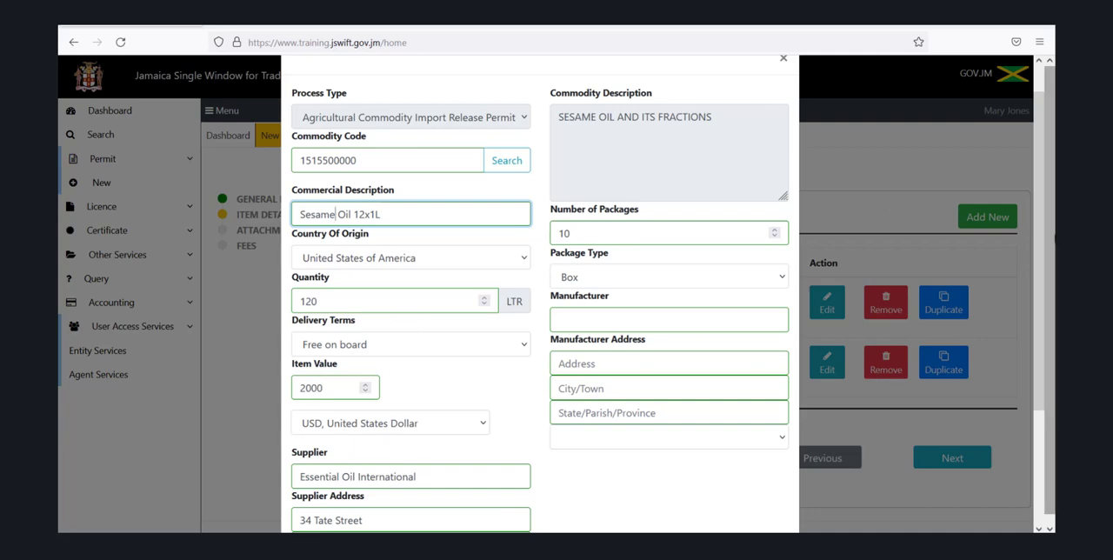
Save the changes to the sesame oil item and close its edit form
{"action": "left_click_drag", "start_coordinate": [1047, 252], "coordinate": [1050, 389]}
{"action": "left_click", "coordinate": [757, 485]}
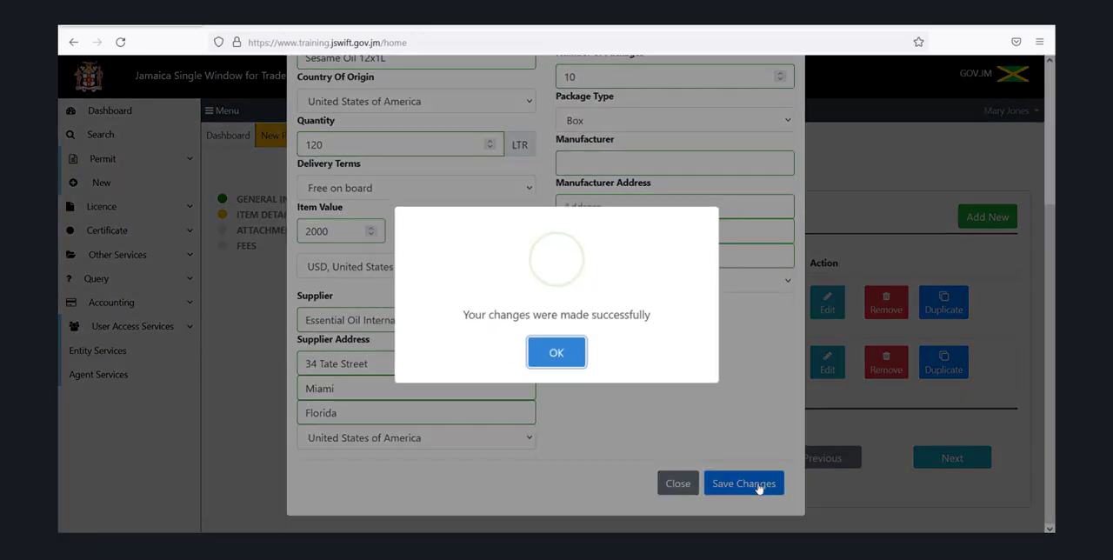
{"action": "left_click", "coordinate": [564, 354]}
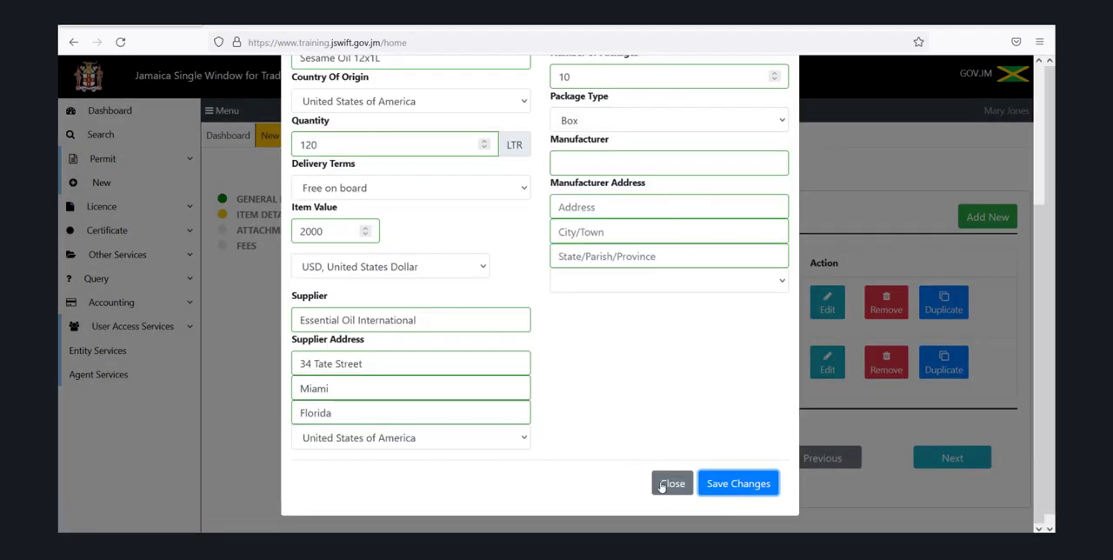
{"action": "left_click", "coordinate": [667, 483]}
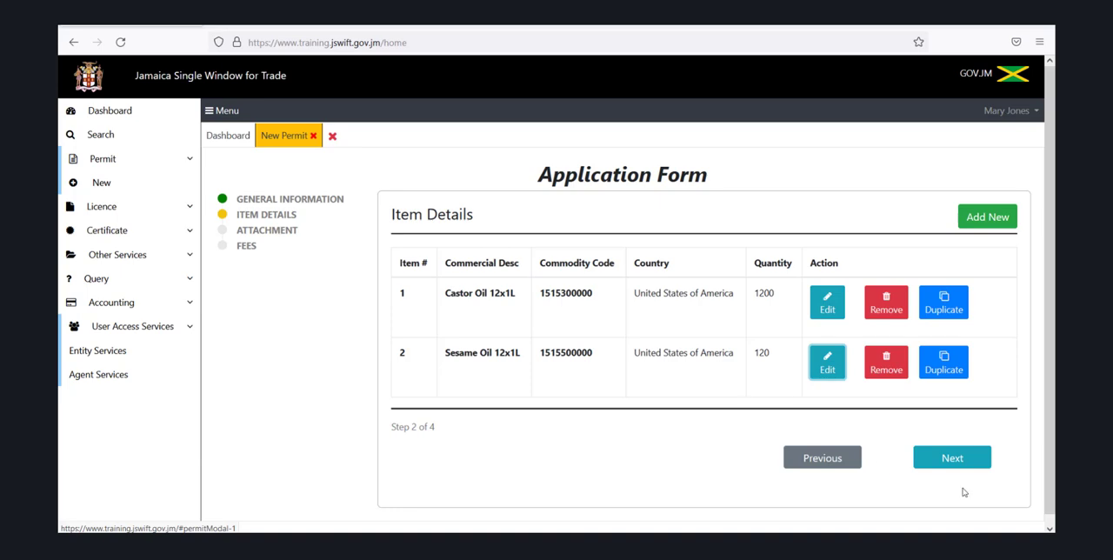
Proceed to the Attachment stage and set the document type to Commercial Invoice
{"action": "left_click", "coordinate": [944, 458]}
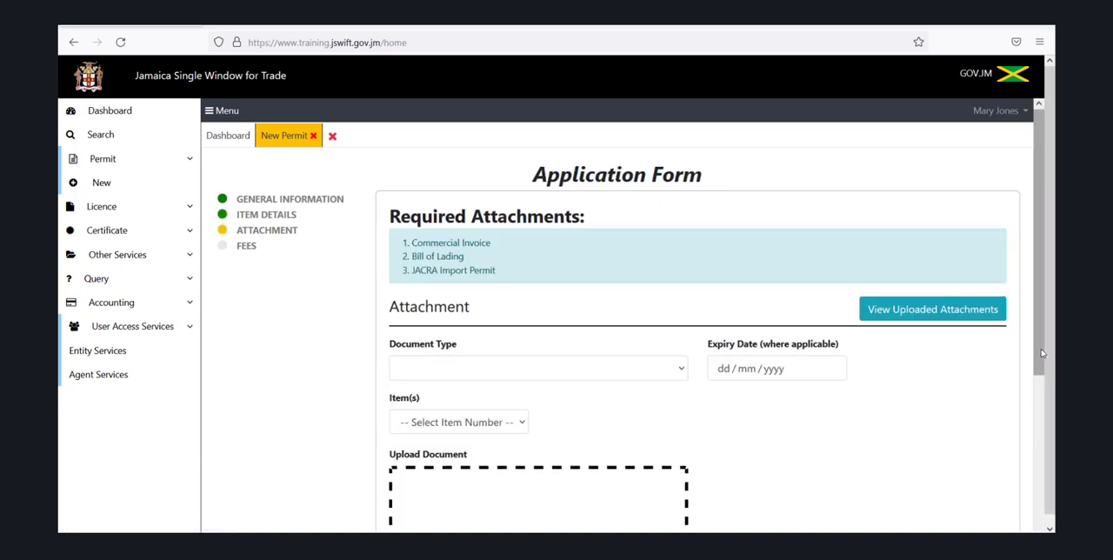
{"action": "left_click_drag", "start_coordinate": [1042, 353], "coordinate": [1038, 393]}
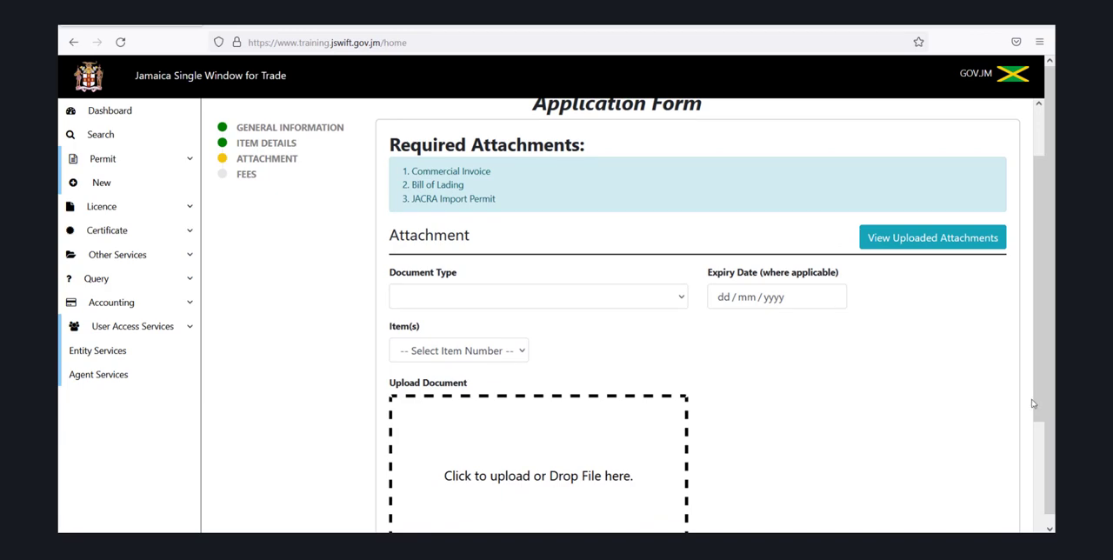
{"action": "left_click", "coordinate": [683, 299]}
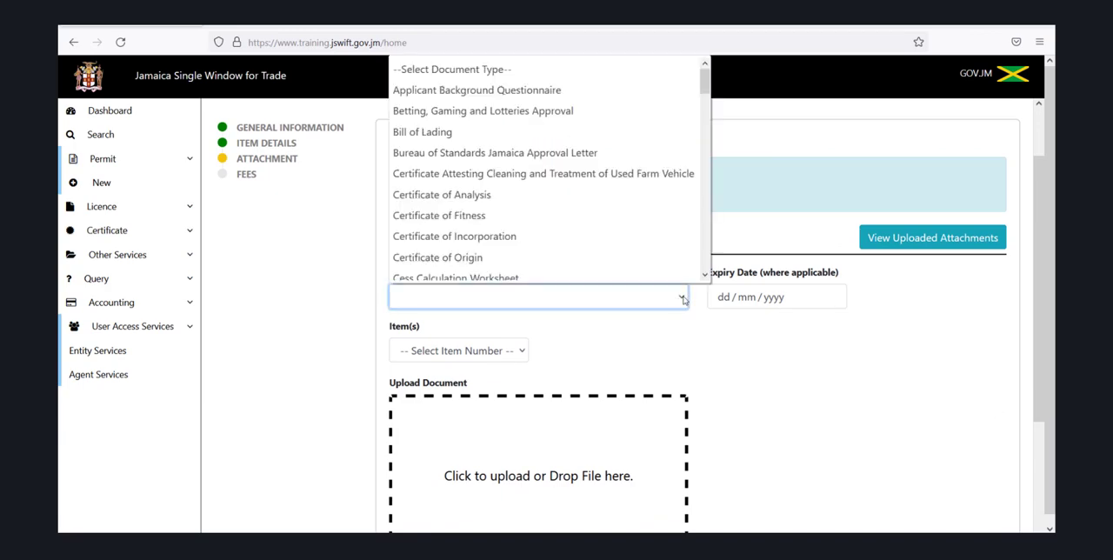
{"action": "left_click", "coordinate": [632, 249]}
{"action": "left_click", "coordinate": [670, 298]}
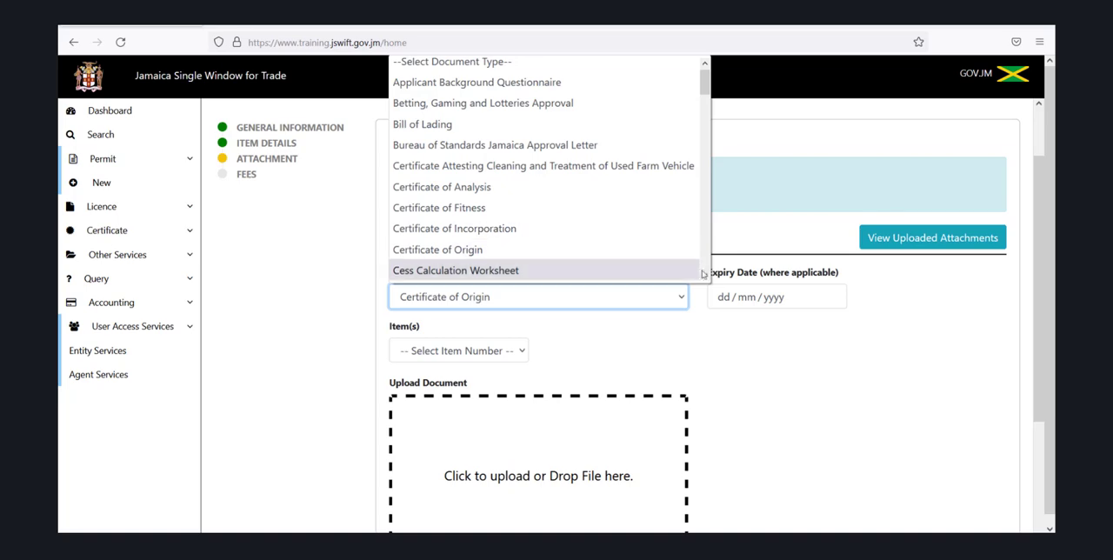
{"action": "scroll", "coordinate": [703, 275], "scroll_direction": "down", "scroll_amount": 4}
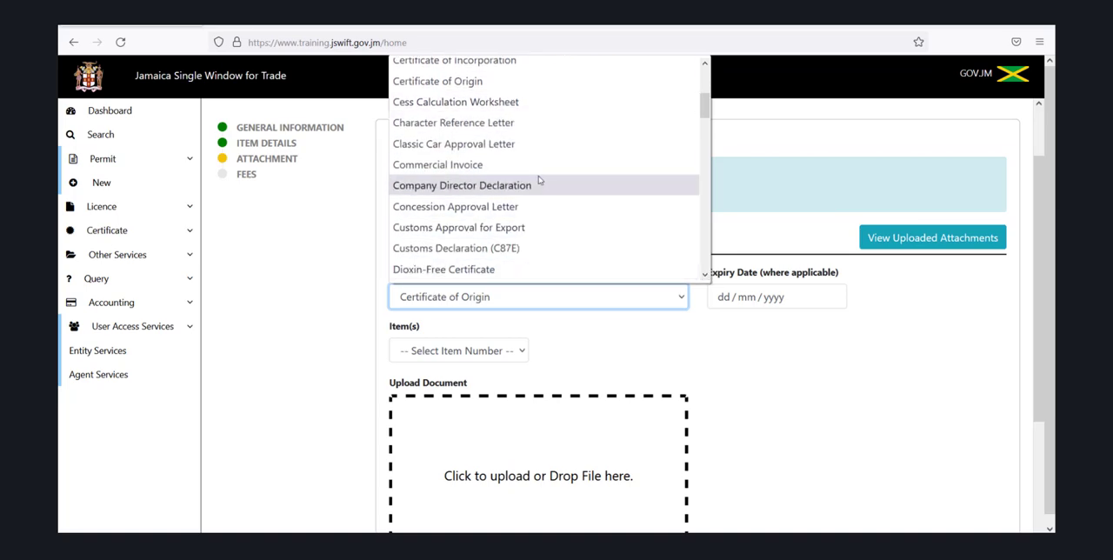
{"action": "left_click", "coordinate": [534, 168]}
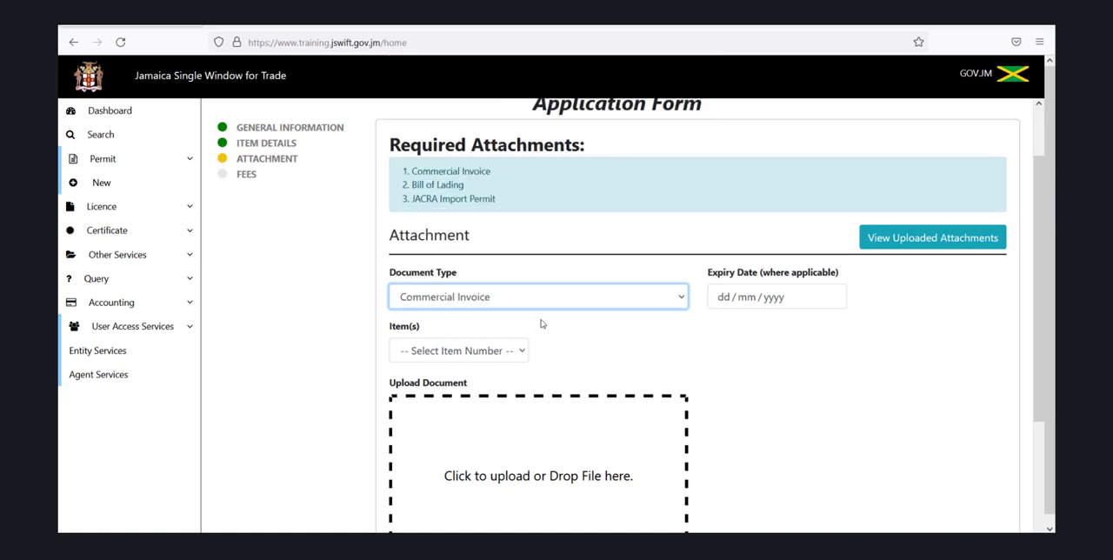
Upload the Invoice PDF from the Documents folder and add it as the Commercial Invoice attachment
{"action": "left_click", "coordinate": [539, 448]}
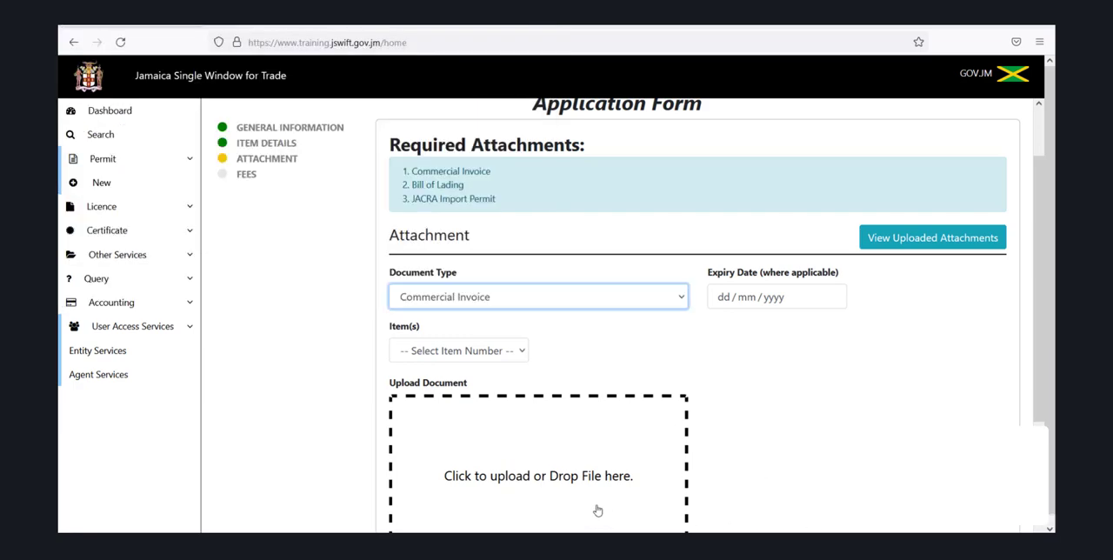
{"action": "left_click", "coordinate": [598, 511]}
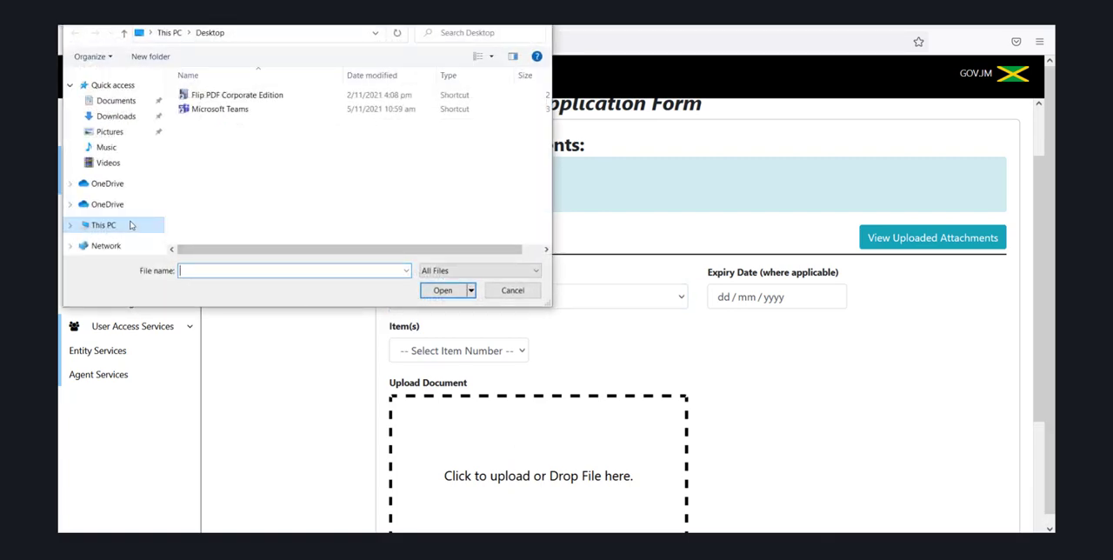
{"action": "left_click", "coordinate": [116, 101]}
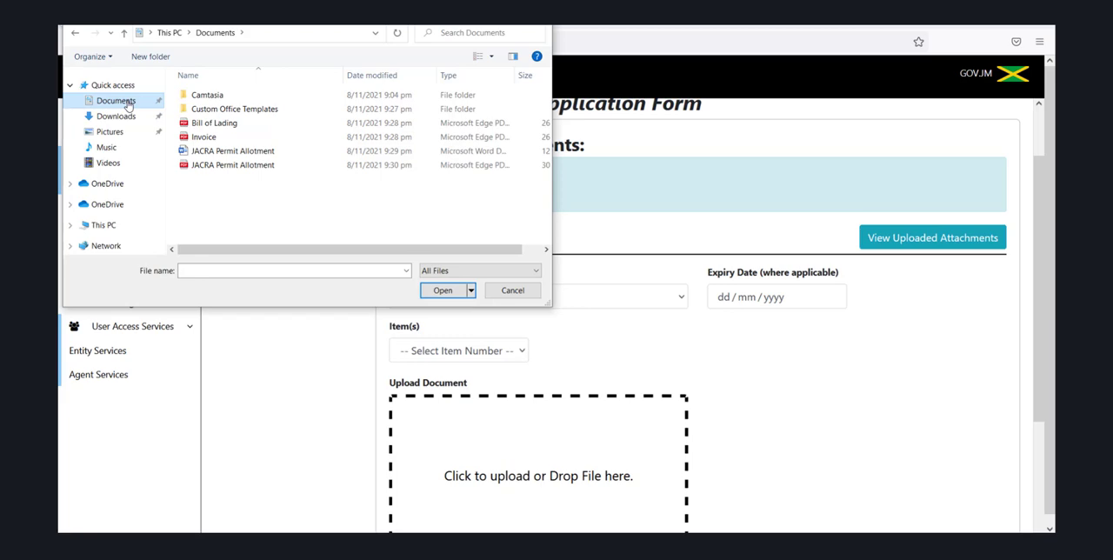
{"action": "left_click", "coordinate": [207, 137]}
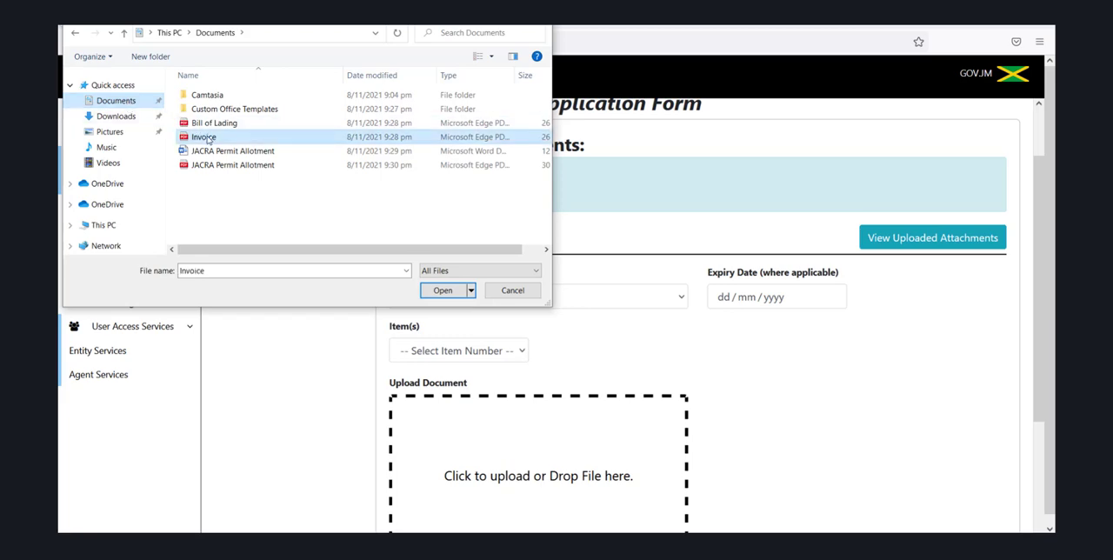
{"action": "left_click", "coordinate": [438, 293]}
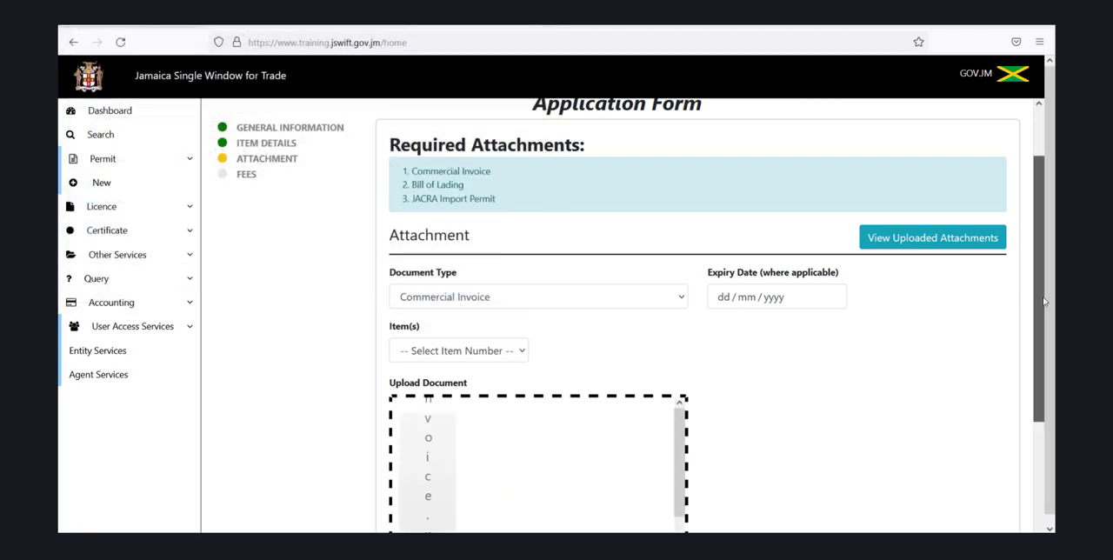
{"action": "left_click_drag", "start_coordinate": [1046, 304], "coordinate": [1053, 433]}
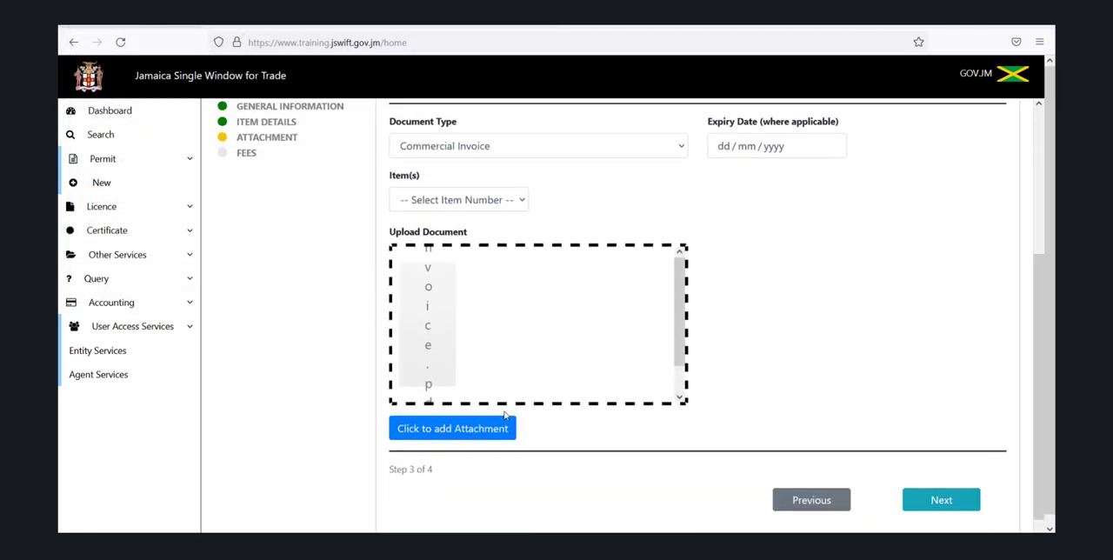
{"action": "left_click", "coordinate": [477, 432]}
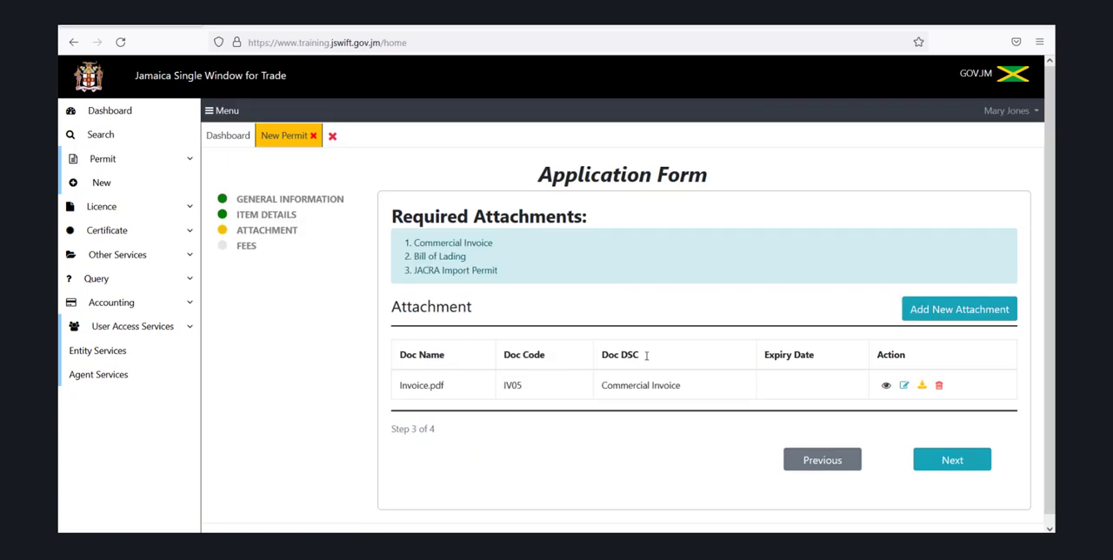
Start a new attachment and set its document type to Bill of Lading
{"action": "left_click", "coordinate": [945, 315]}
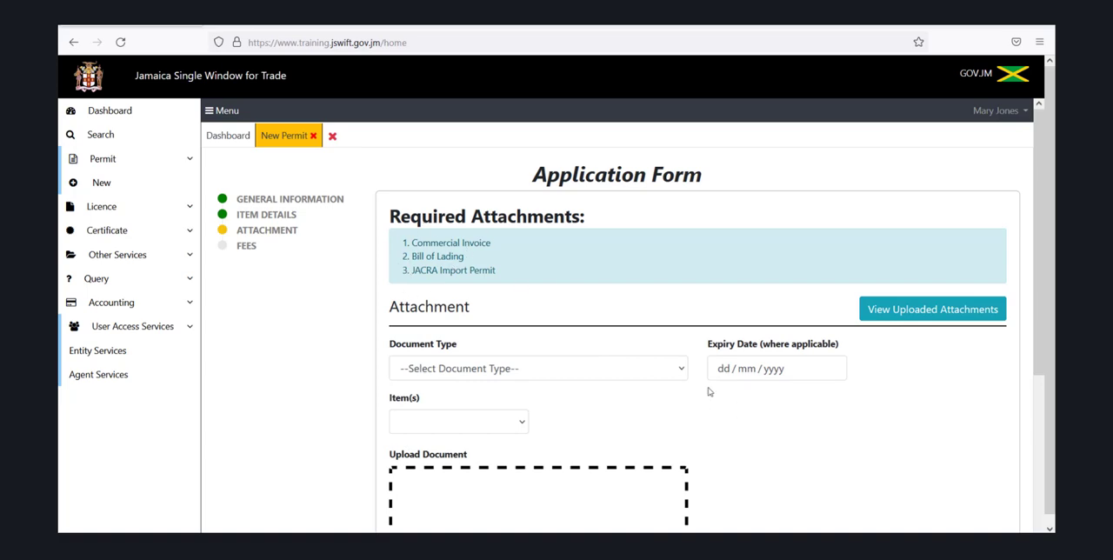
{"action": "left_click", "coordinate": [683, 370]}
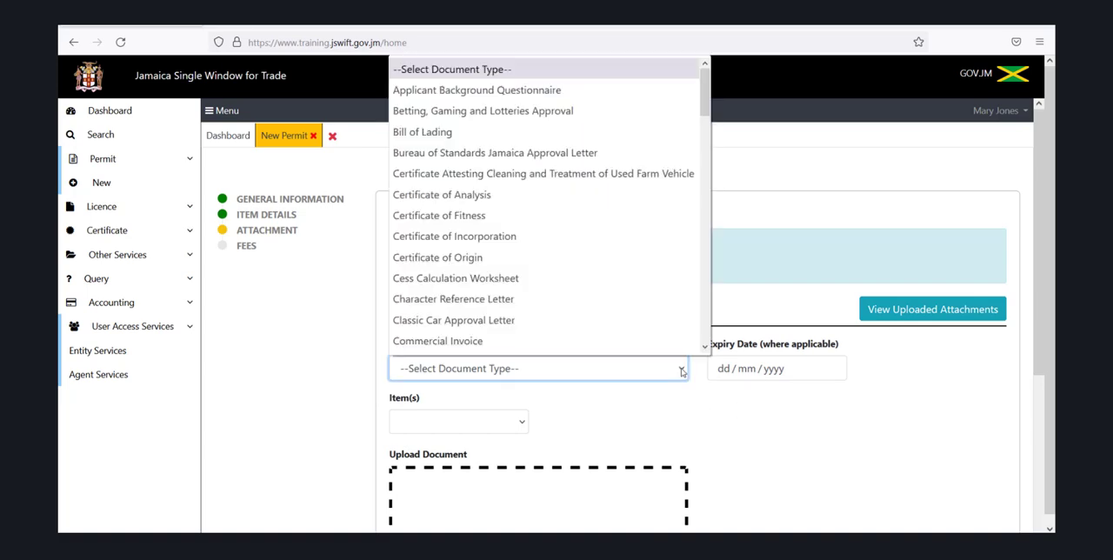
{"action": "key", "text": "Down"}
{"action": "key", "text": "Down"}
{"action": "key", "text": "Down"}
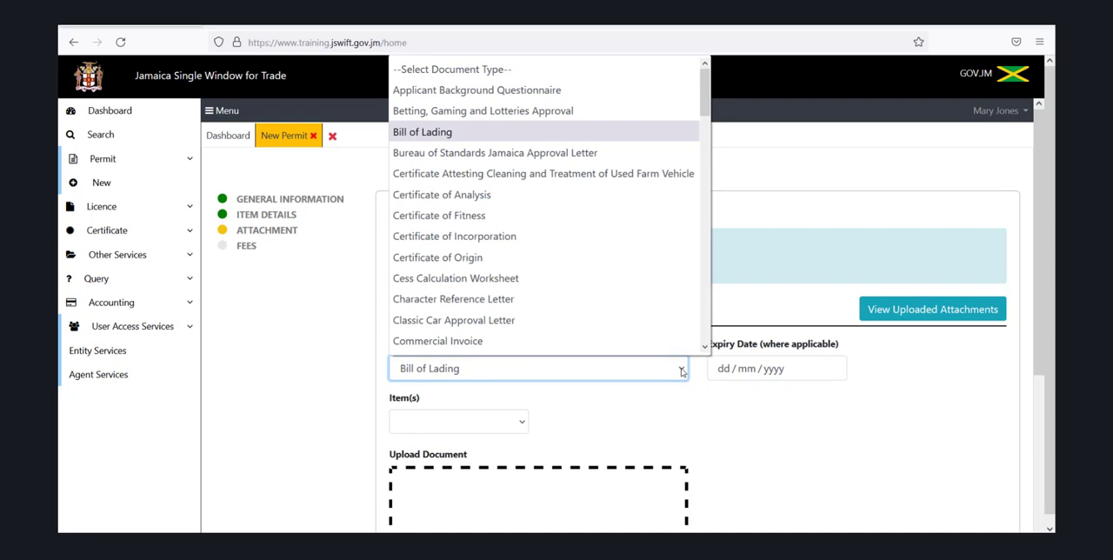
{"action": "left_click", "coordinate": [573, 139]}
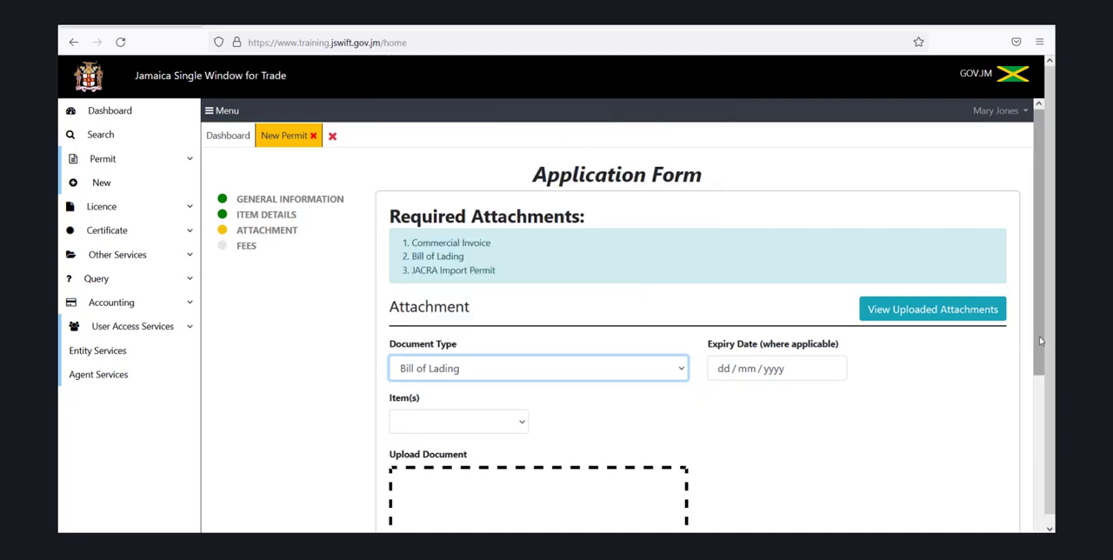
Upload the Bill of Lading PDF from the Documents folder and add it to the application's attachments
{"action": "scroll", "coordinate": [1040, 341], "scroll_direction": "down", "scroll_amount": 3}
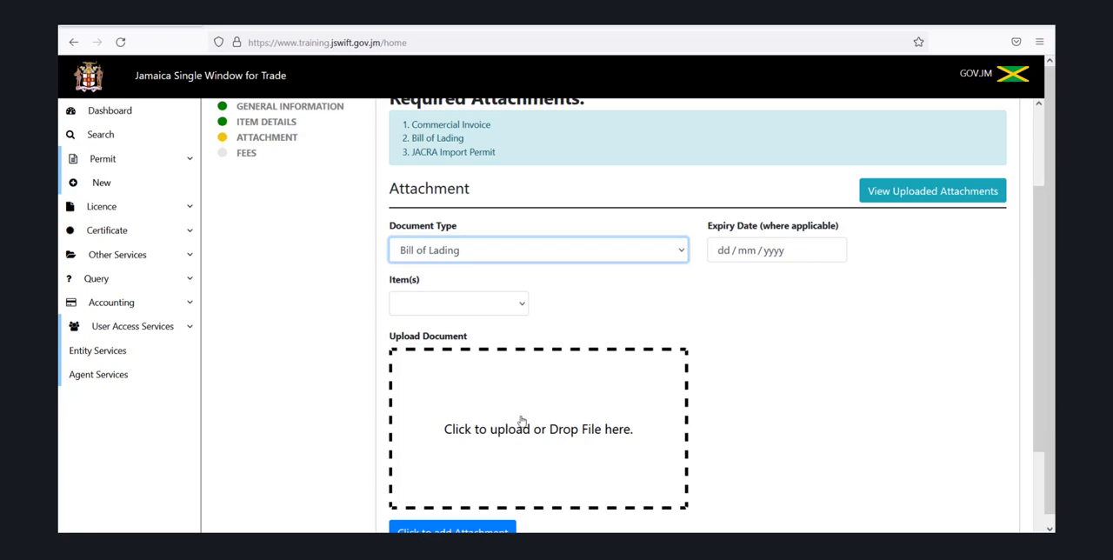
{"action": "left_click", "coordinate": [522, 422]}
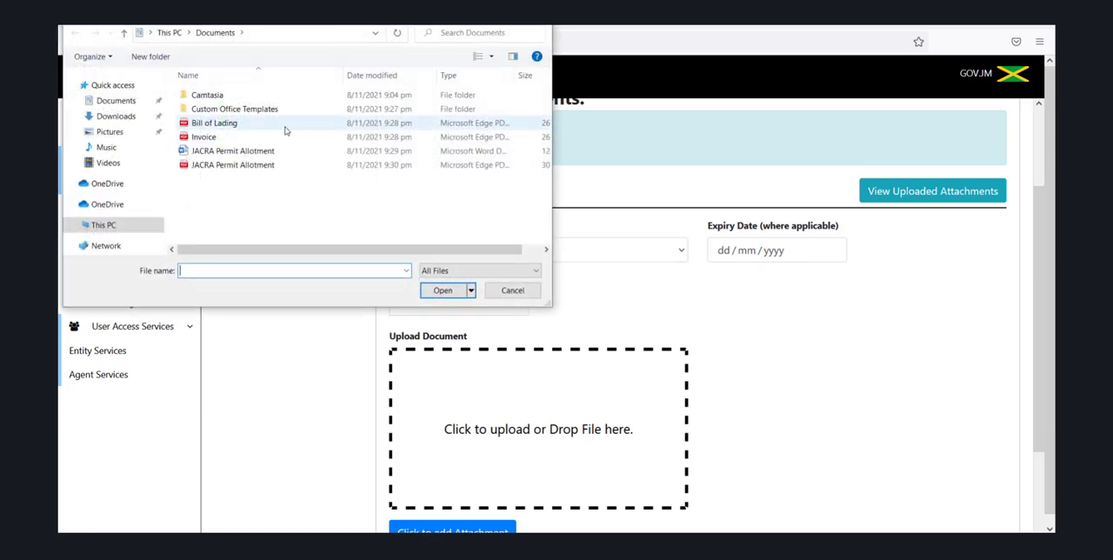
{"action": "left_click", "coordinate": [286, 130]}
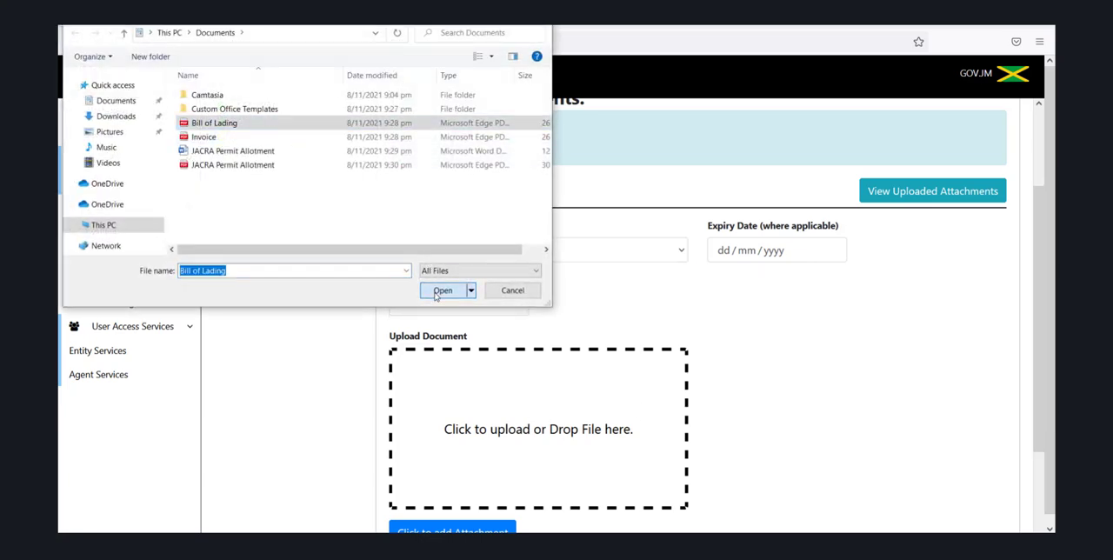
{"action": "left_click", "coordinate": [440, 291]}
{"action": "scroll", "coordinate": [1040, 366], "scroll_direction": "down", "scroll_amount": 3}
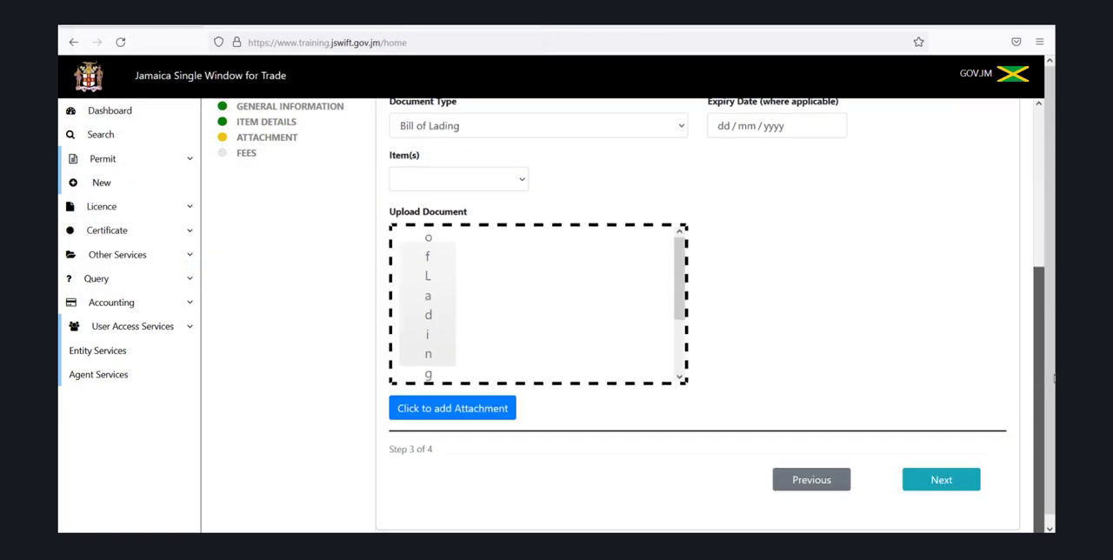
{"action": "left_click", "coordinate": [492, 412]}
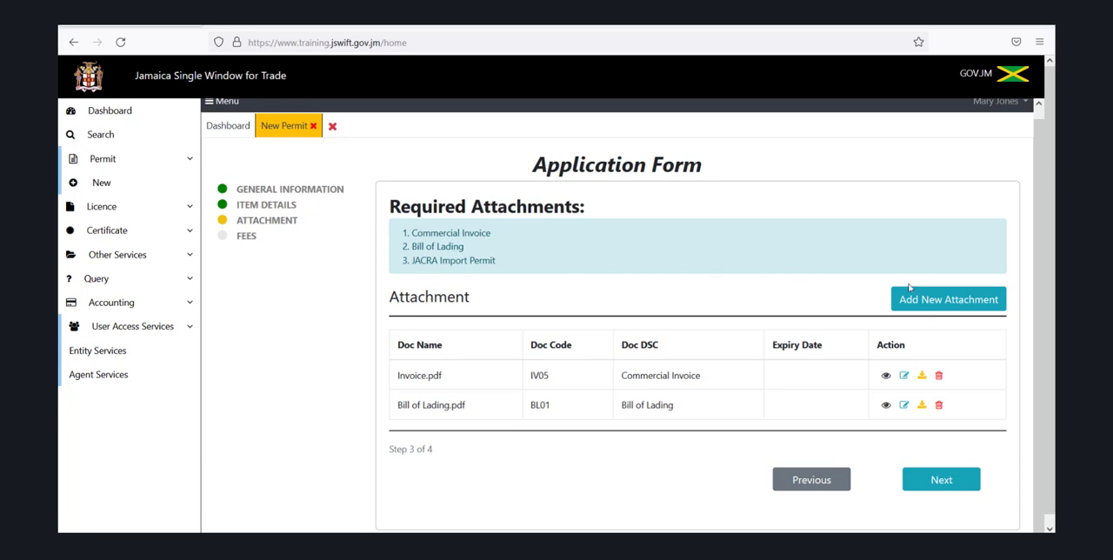
Start another attachment with JACRA Import Permit as the document type
{"action": "left_click", "coordinate": [952, 300]}
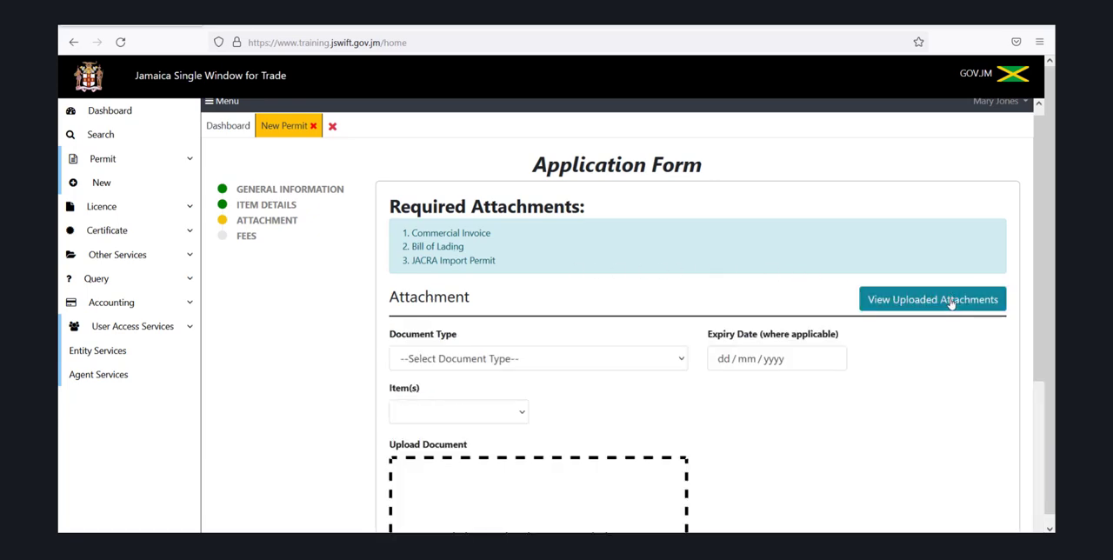
{"action": "left_click", "coordinate": [676, 361]}
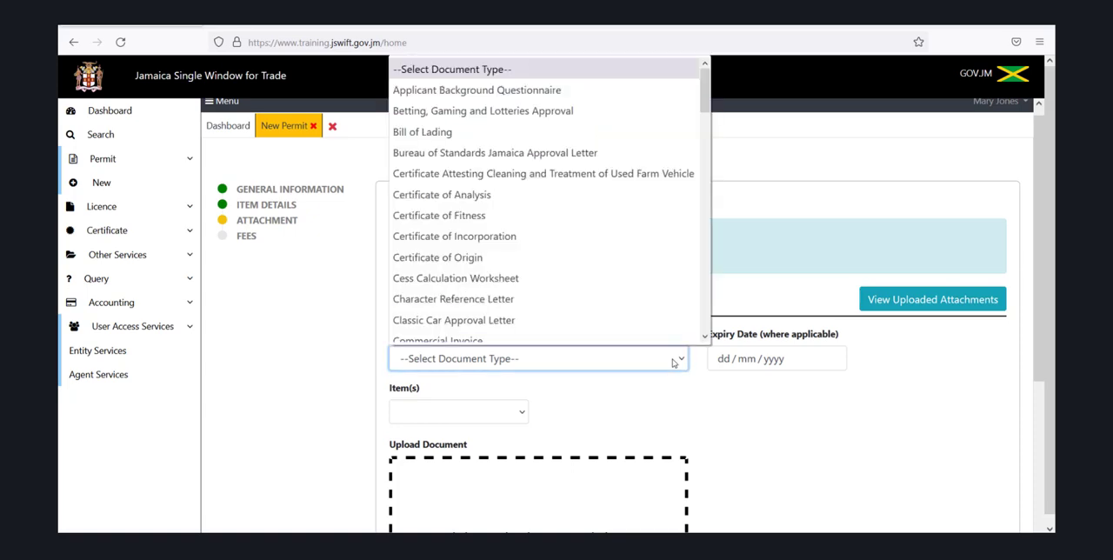
{"action": "key", "text": "j"}
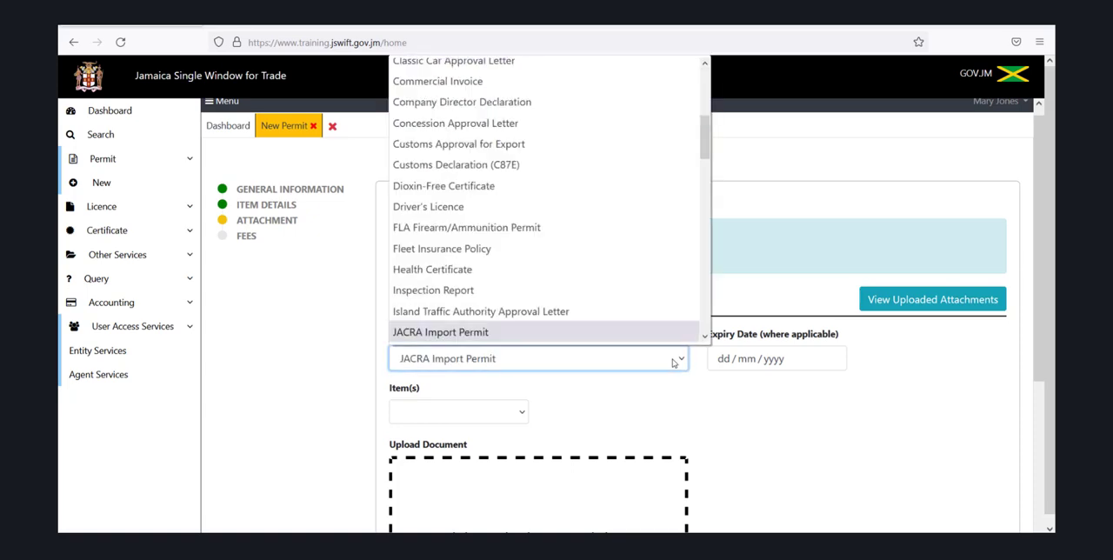
{"action": "left_click", "coordinate": [608, 338]}
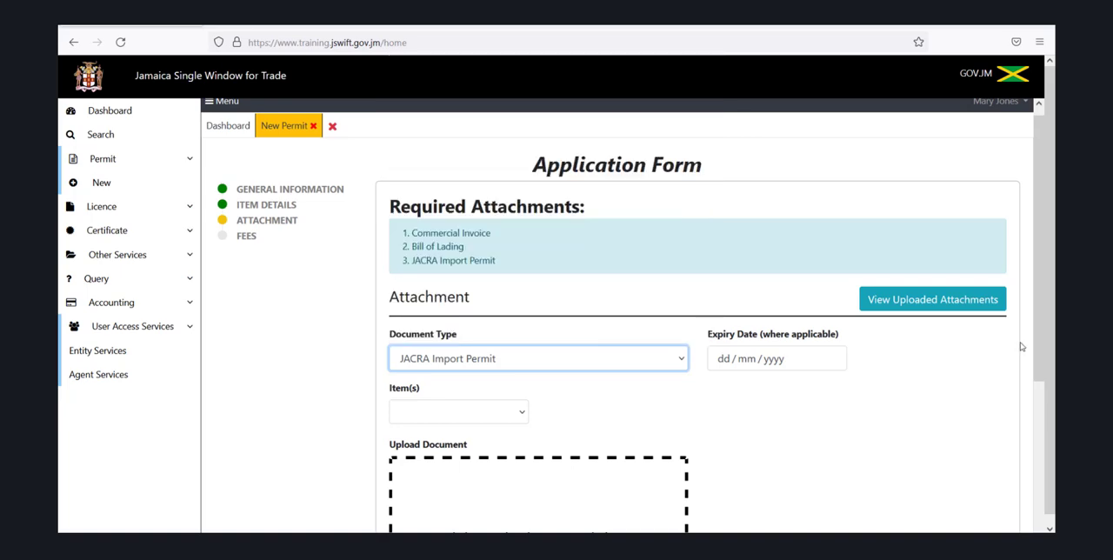
Upload the PDF version of JACRA Permit Allotment and add it as the import permit attachment
{"action": "scroll", "coordinate": [1045, 345], "scroll_direction": "down", "scroll_amount": 3}
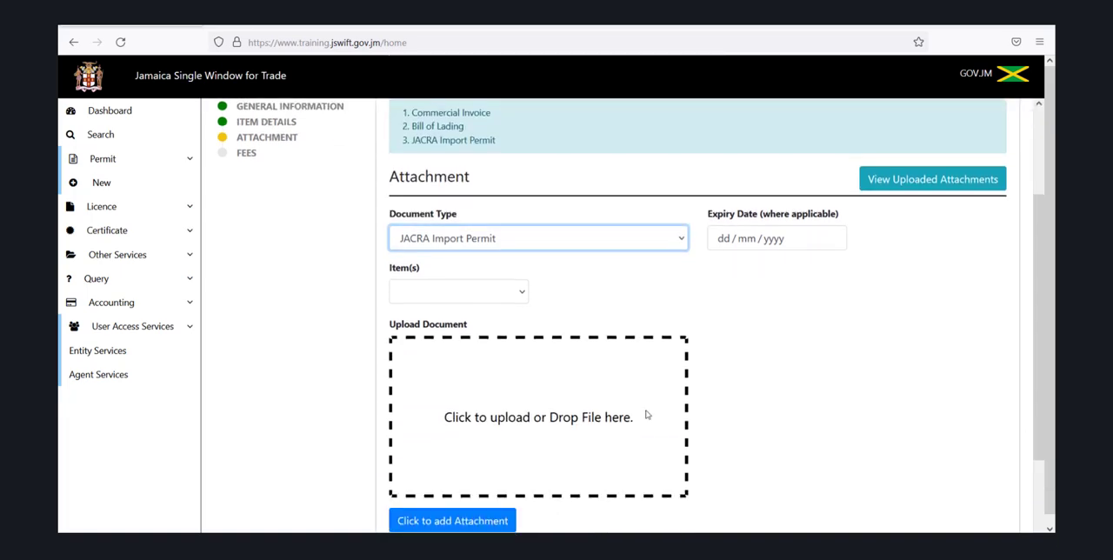
{"action": "left_click", "coordinate": [450, 404]}
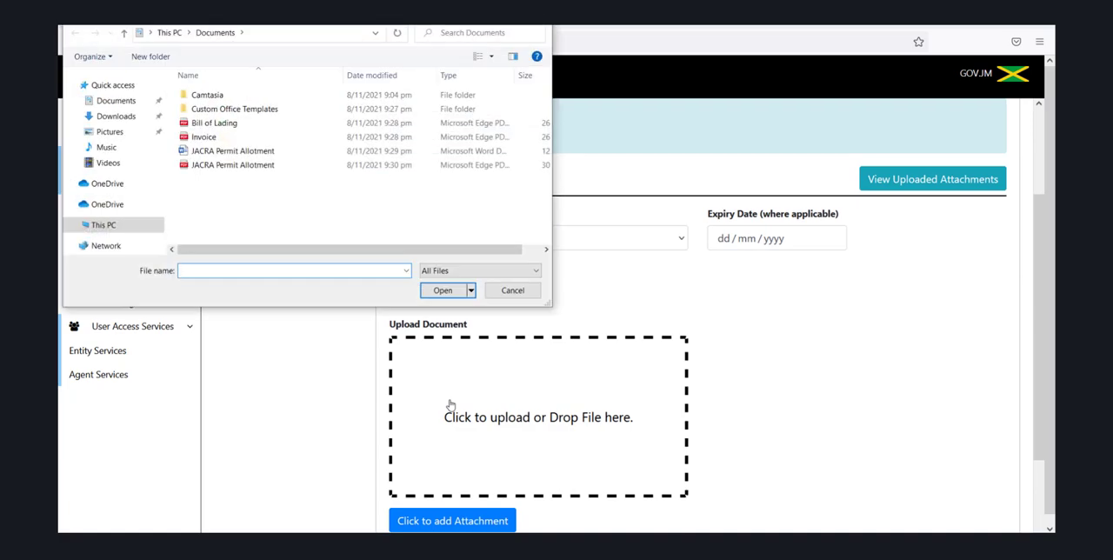
{"action": "left_click", "coordinate": [287, 165]}
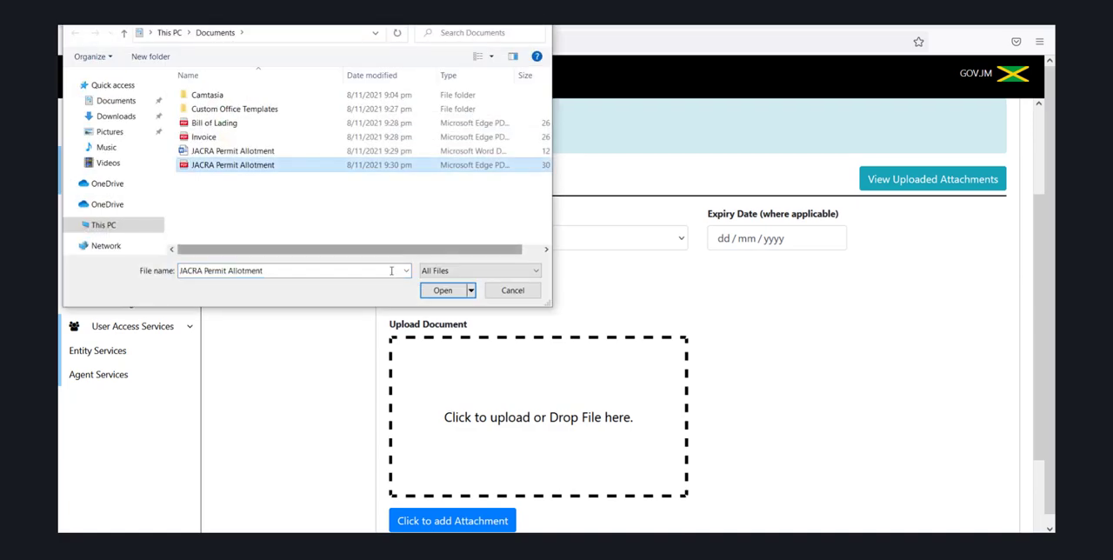
{"action": "left_click", "coordinate": [440, 291]}
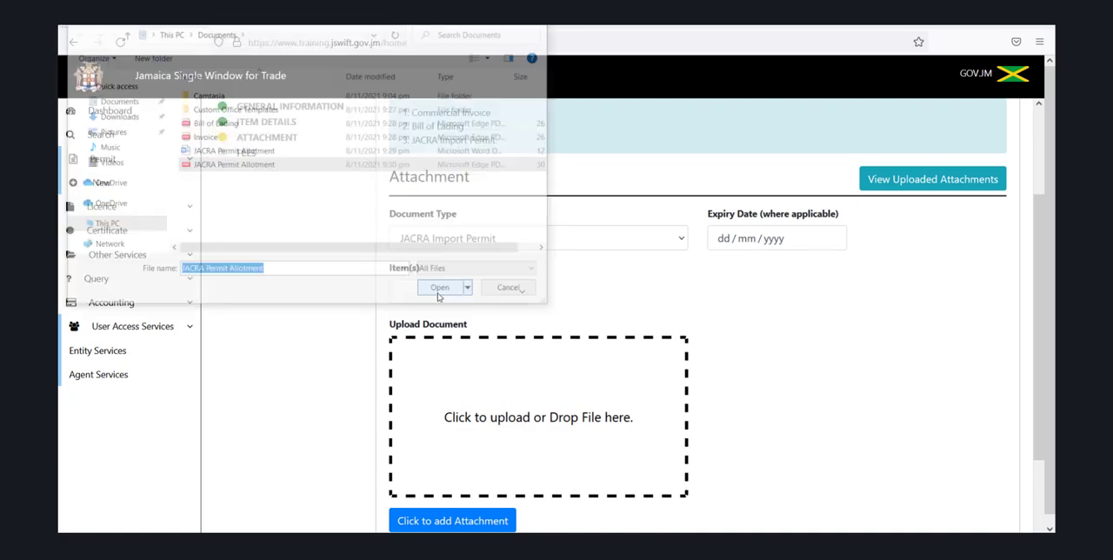
{"action": "left_click", "coordinate": [429, 525]}
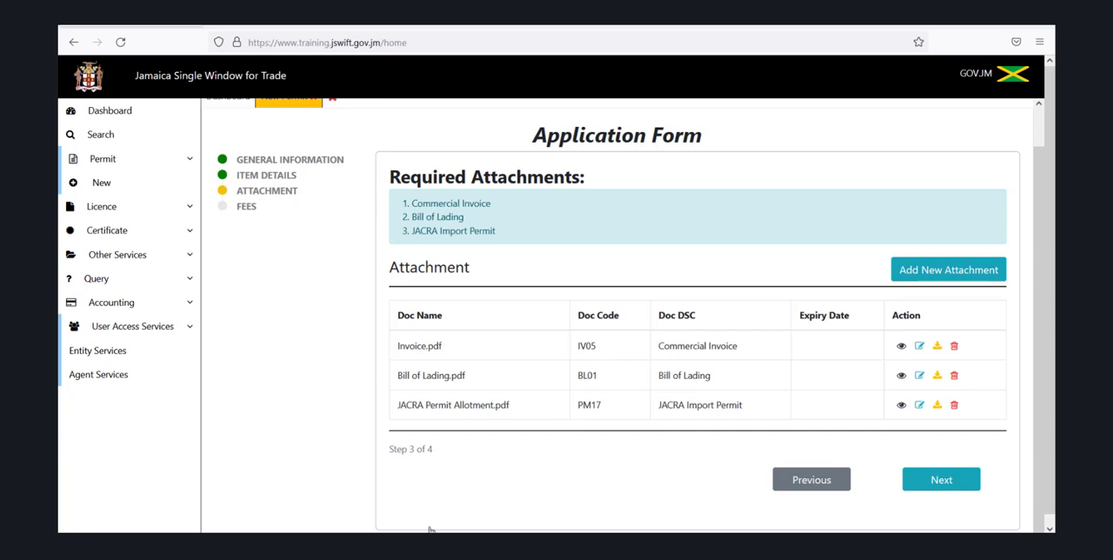
Open a further attachment form and choose Product Analysis as its document type
{"action": "left_click", "coordinate": [929, 272]}
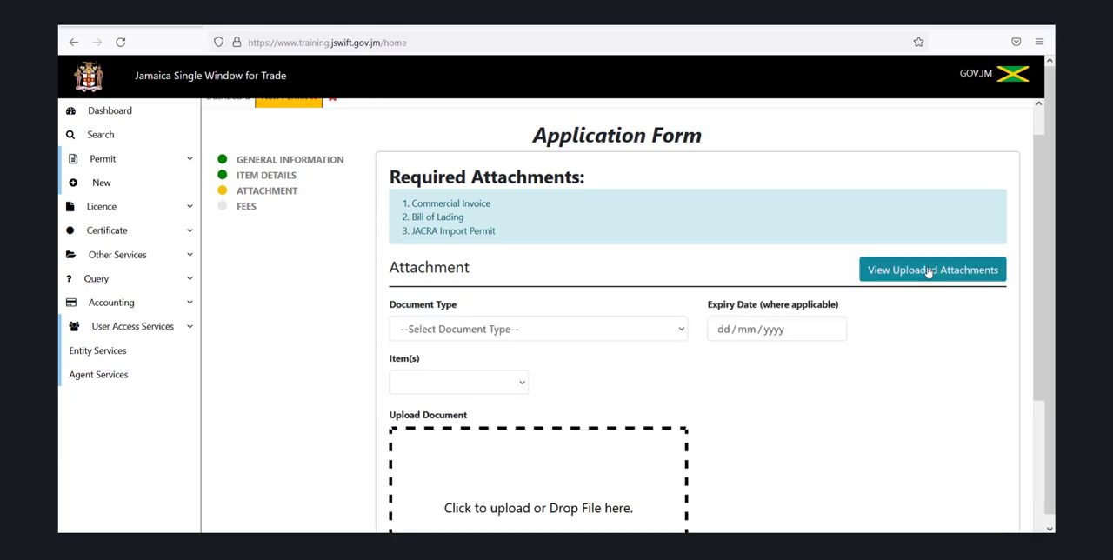
{"action": "left_click", "coordinate": [683, 330]}
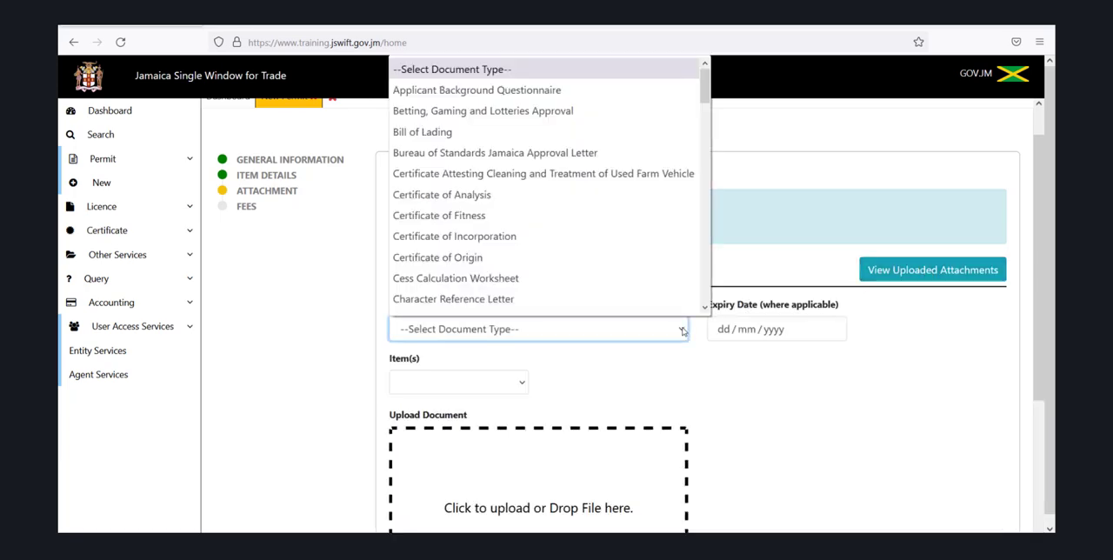
{"action": "type", "text": "pre"}
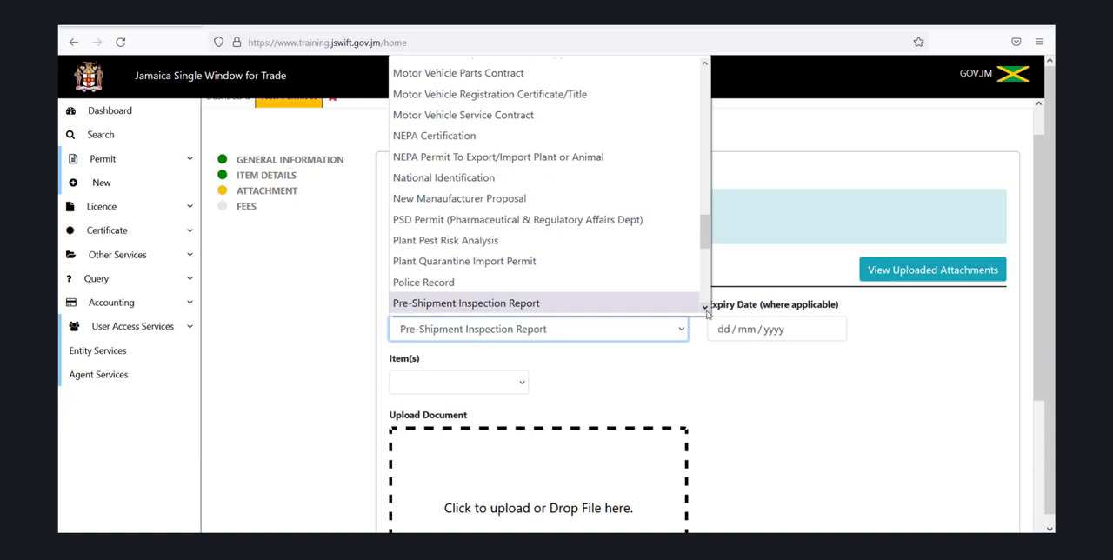
{"action": "left_click", "coordinate": [704, 307]}
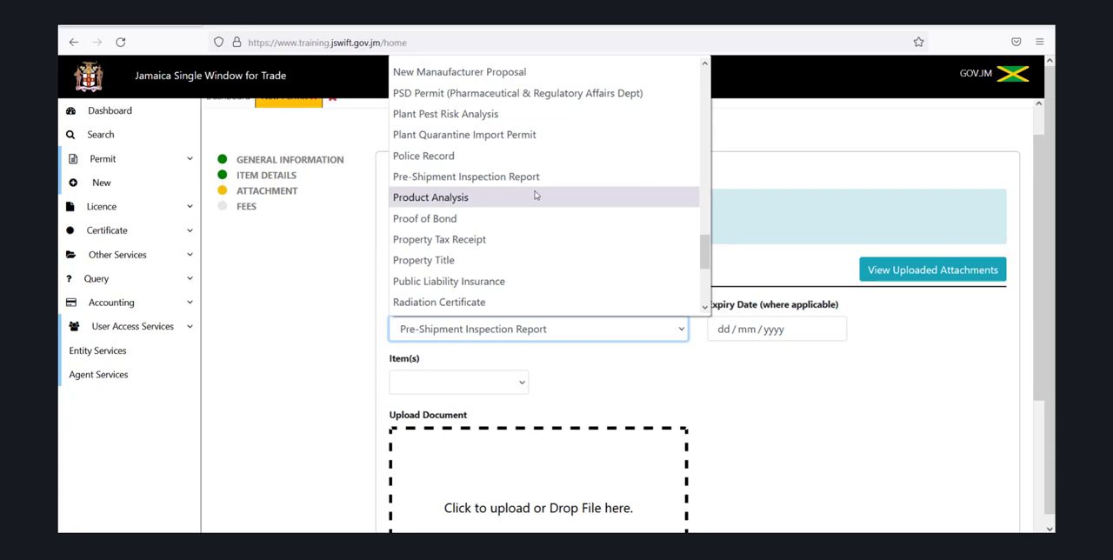
{"action": "left_click", "coordinate": [761, 428]}
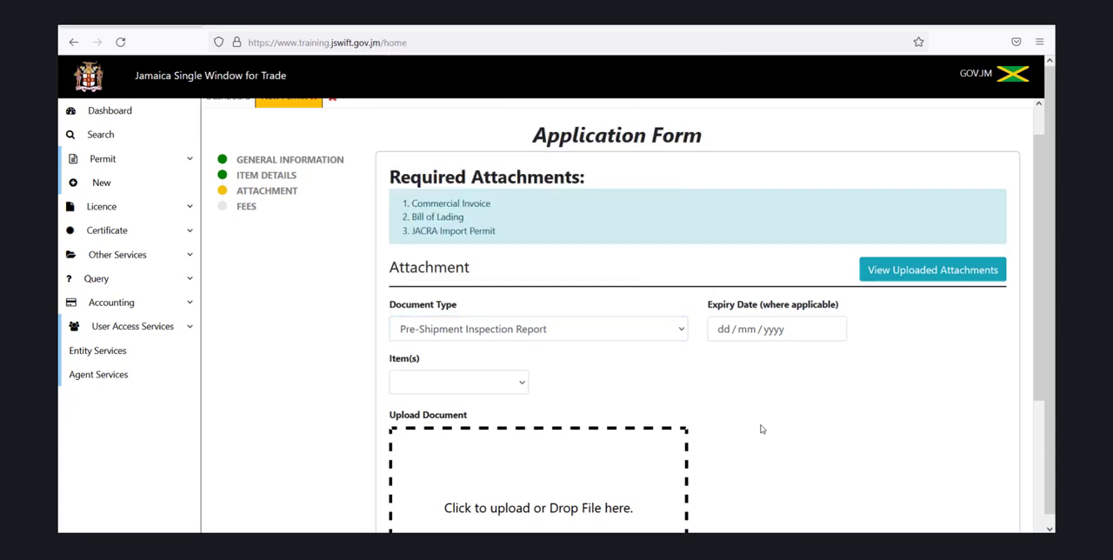
{"action": "left_click", "coordinate": [675, 331]}
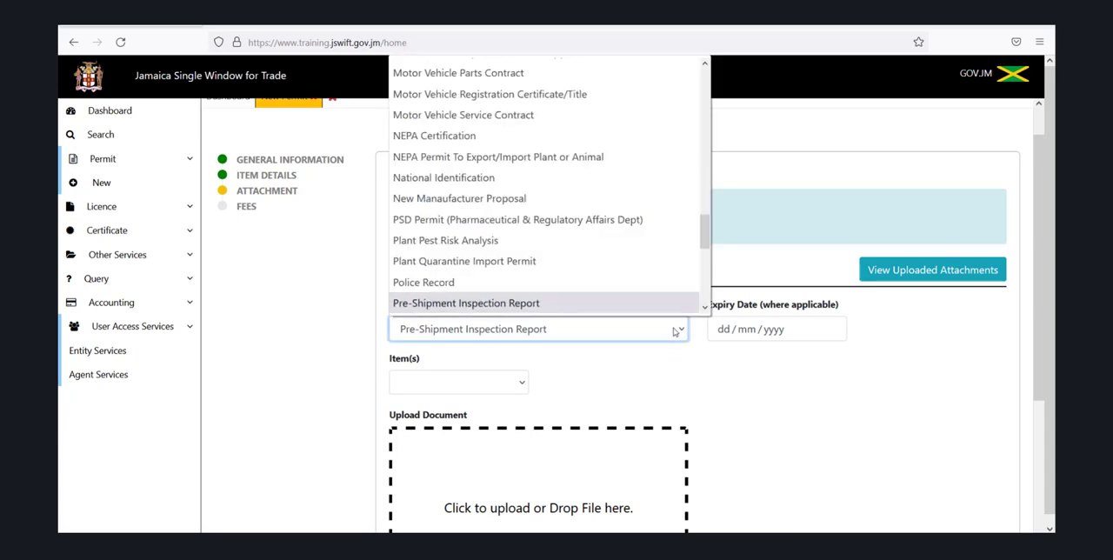
{"action": "key", "text": "Down"}
{"action": "key", "text": "Down"}
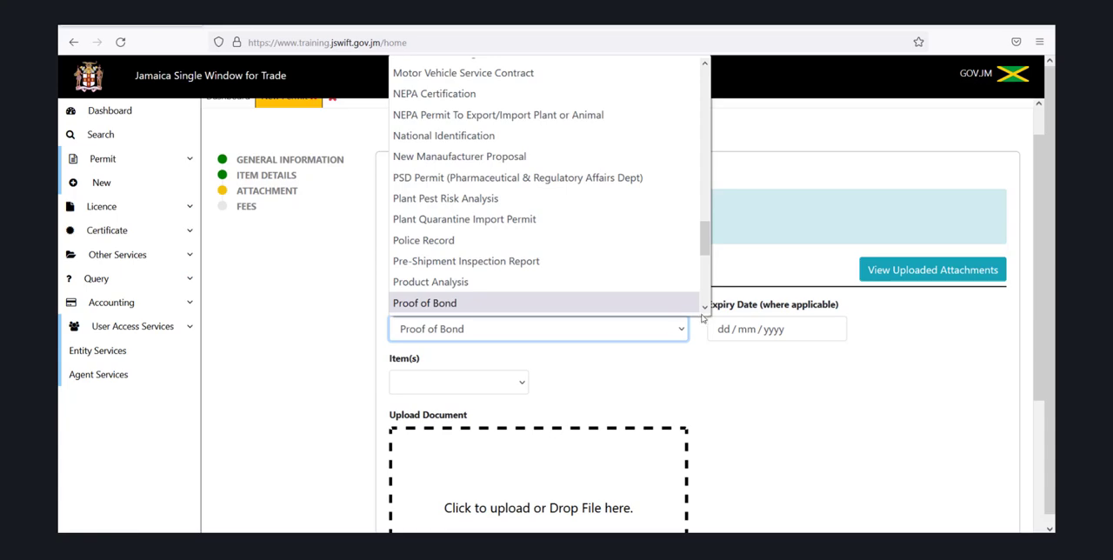
{"action": "left_click", "coordinate": [575, 281]}
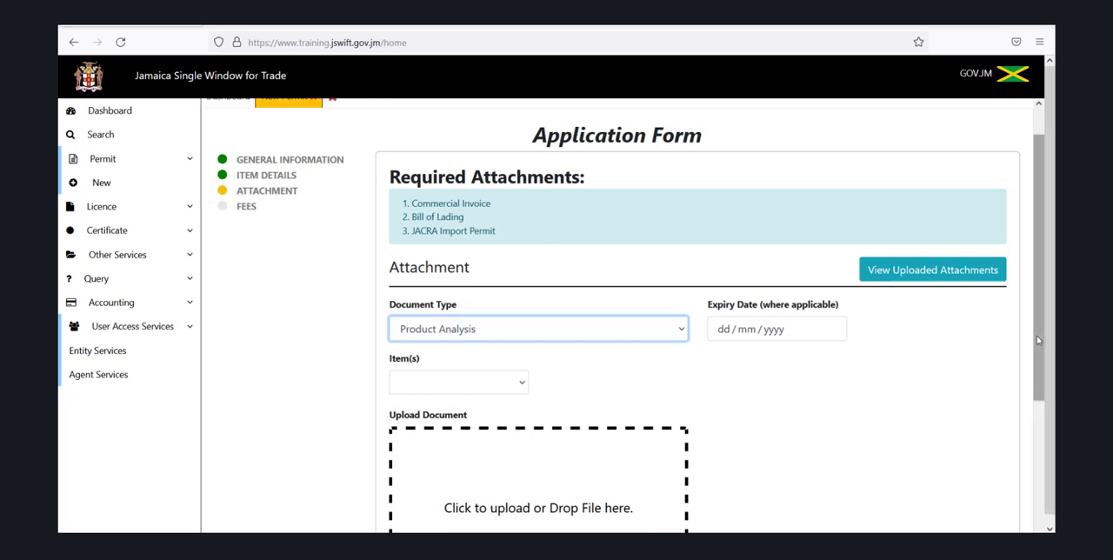
Proceed to the Fees stage, then verify and submit the permit application
{"action": "left_click_drag", "start_coordinate": [1039, 334], "coordinate": [1040, 468]}
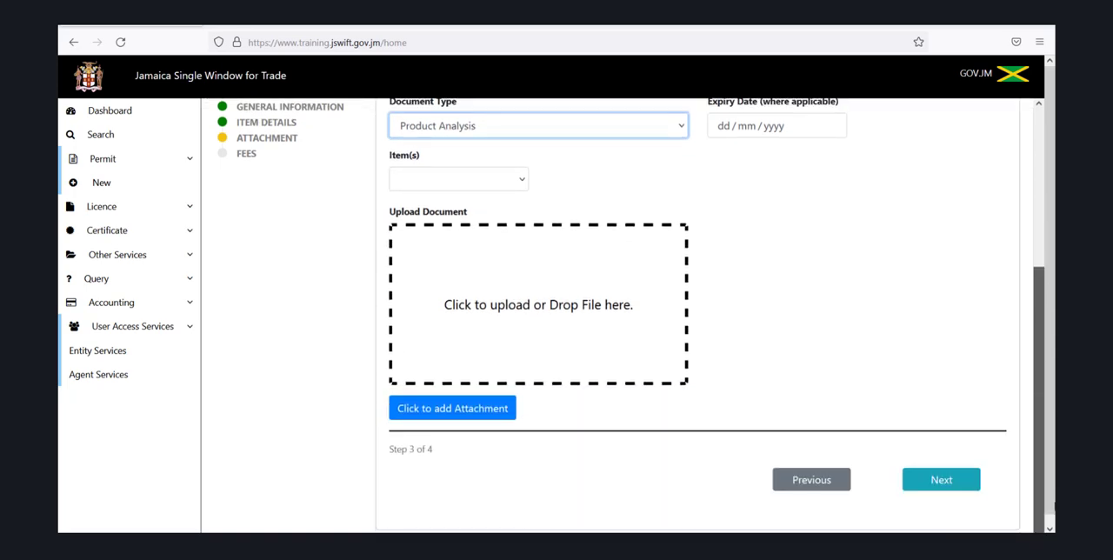
{"action": "left_click", "coordinate": [964, 488]}
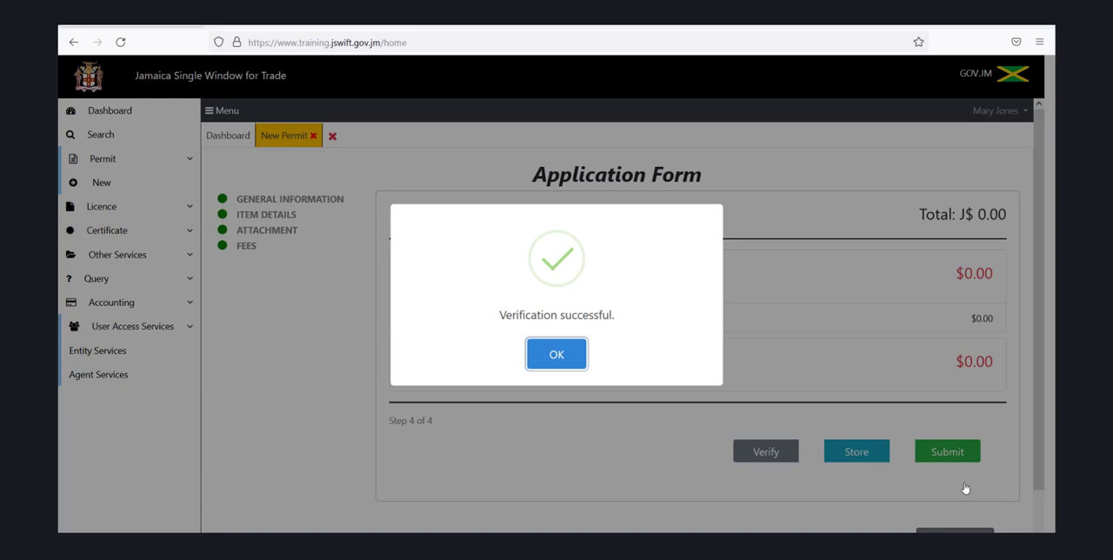
{"action": "left_click", "coordinate": [556, 355]}
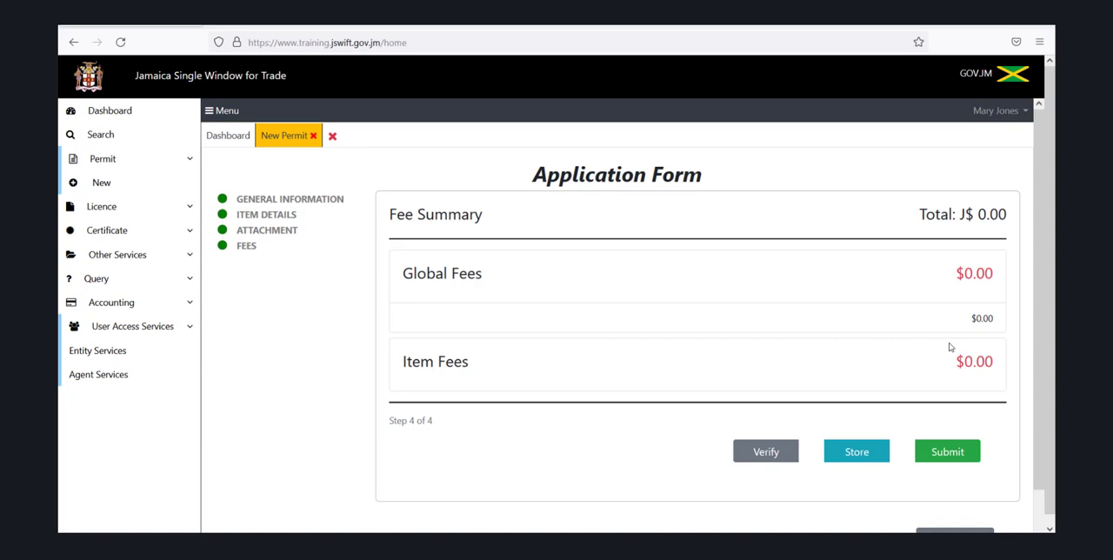
{"action": "left_click", "coordinate": [955, 460]}
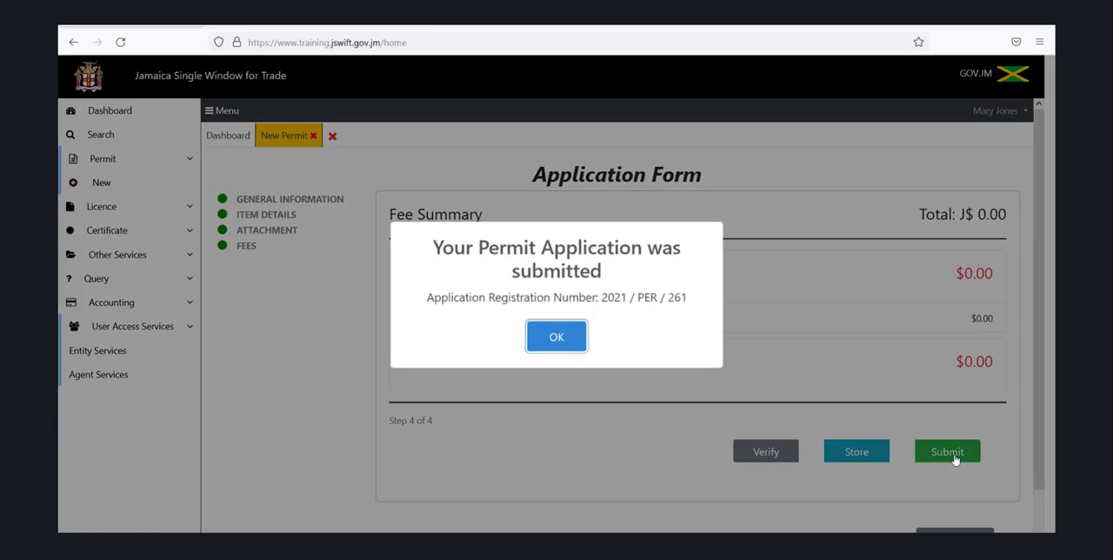